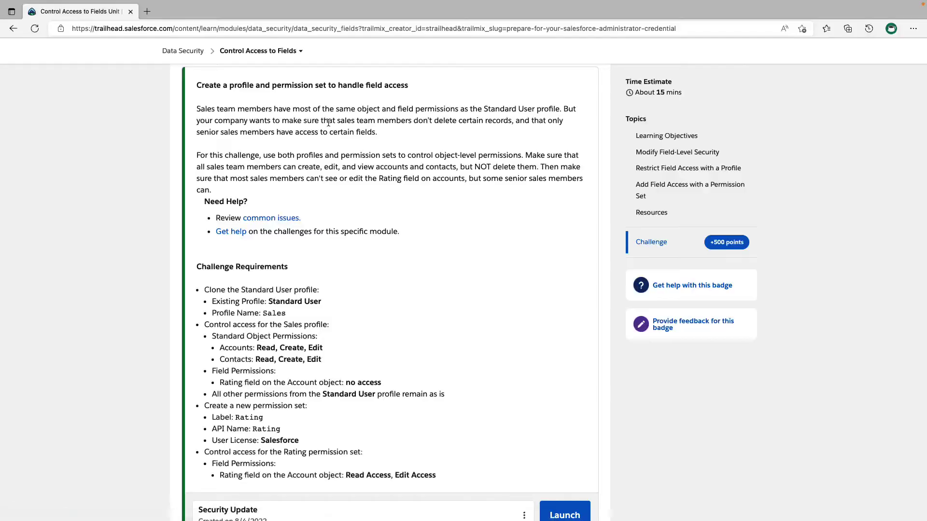
Read the challenge introduction on using profiles and permission sets to restrict record deletion and field access for sales members
double_click(303, 86)
triple_click(303, 86)
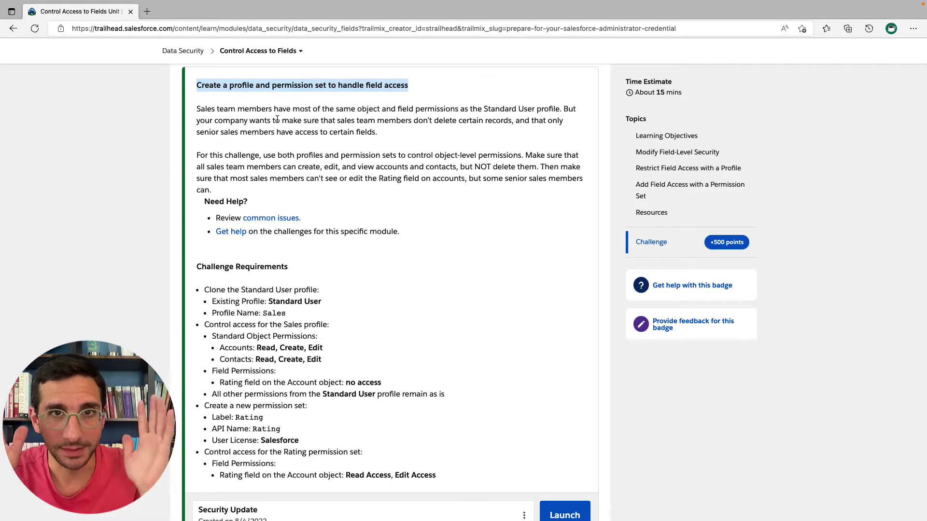
drag(203, 89, 559, 109)
click(202, 107)
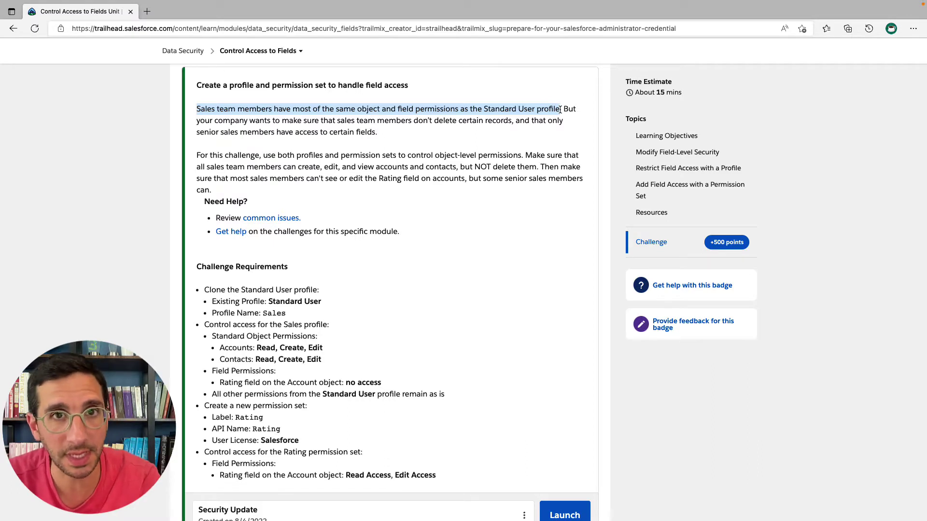
drag(560, 110, 568, 120)
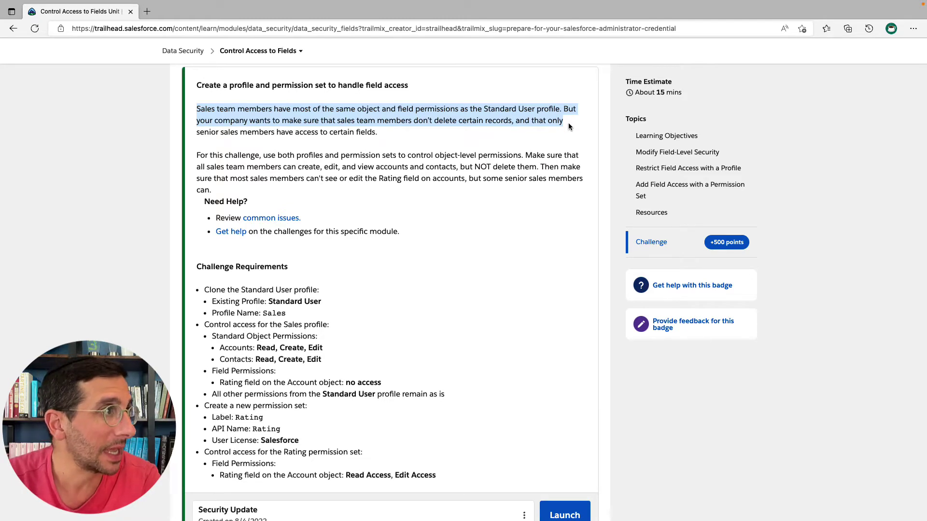
drag(568, 120, 568, 133)
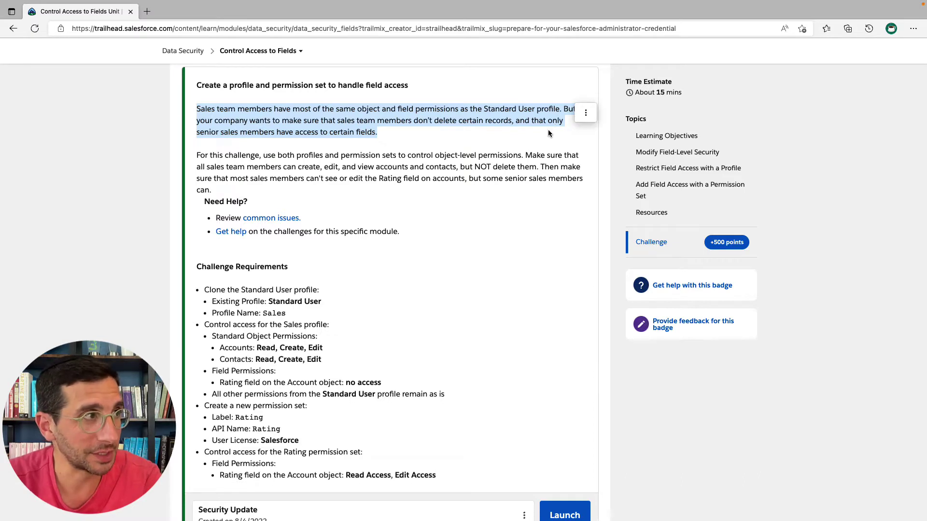
drag(303, 121, 511, 121)
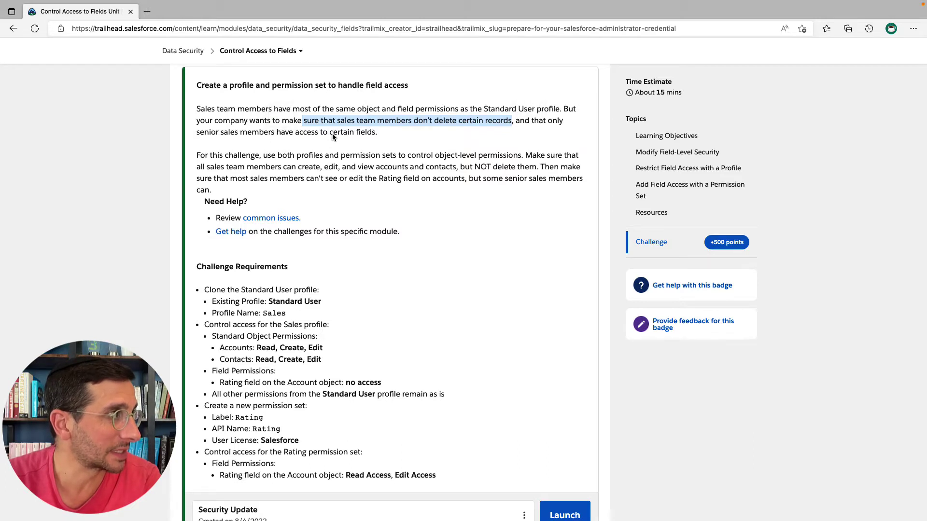
click(377, 137)
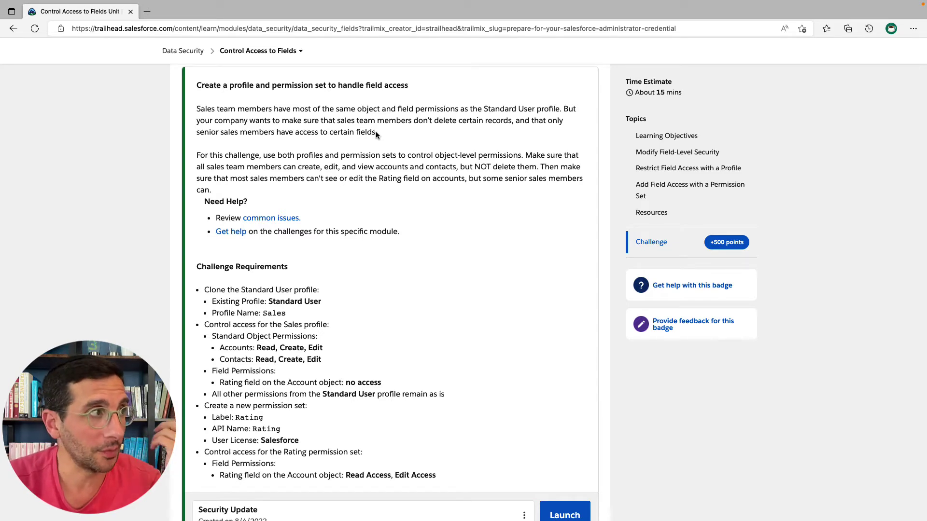
drag(384, 121, 512, 120)
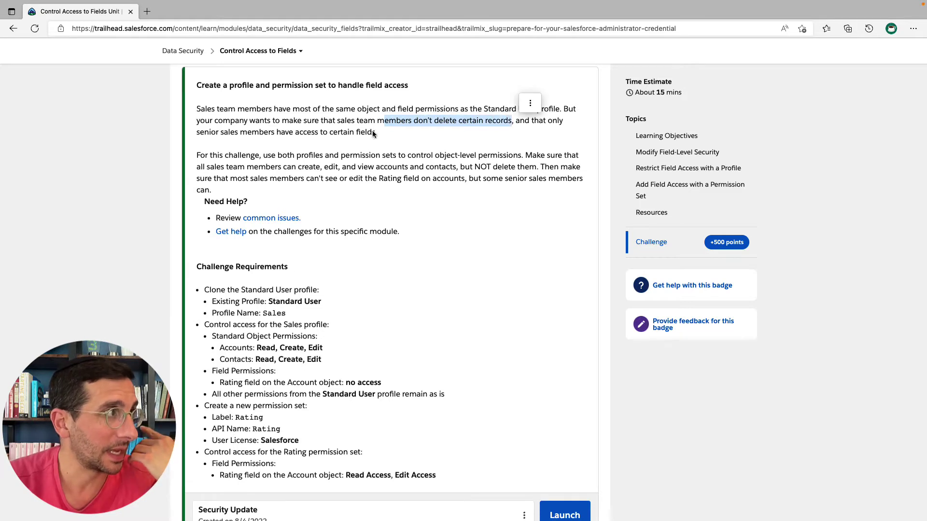
click(201, 133)
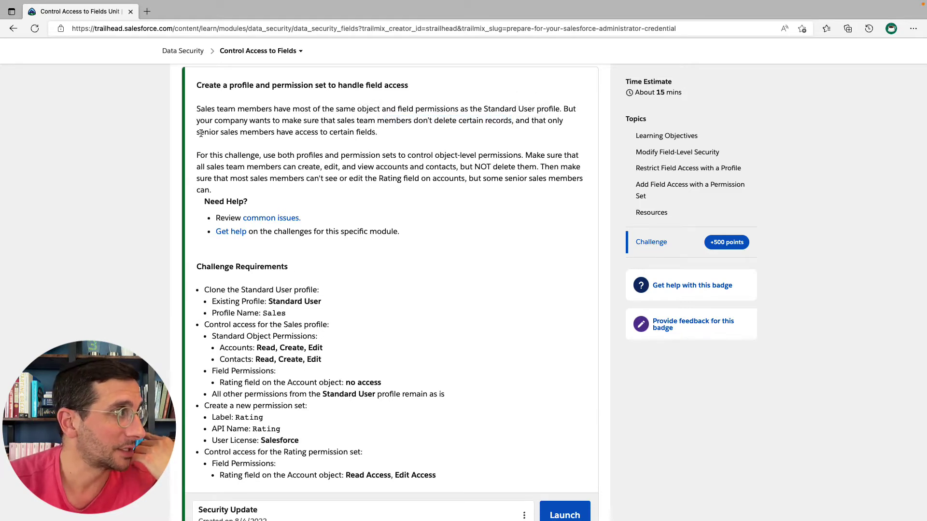
drag(197, 132, 347, 131)
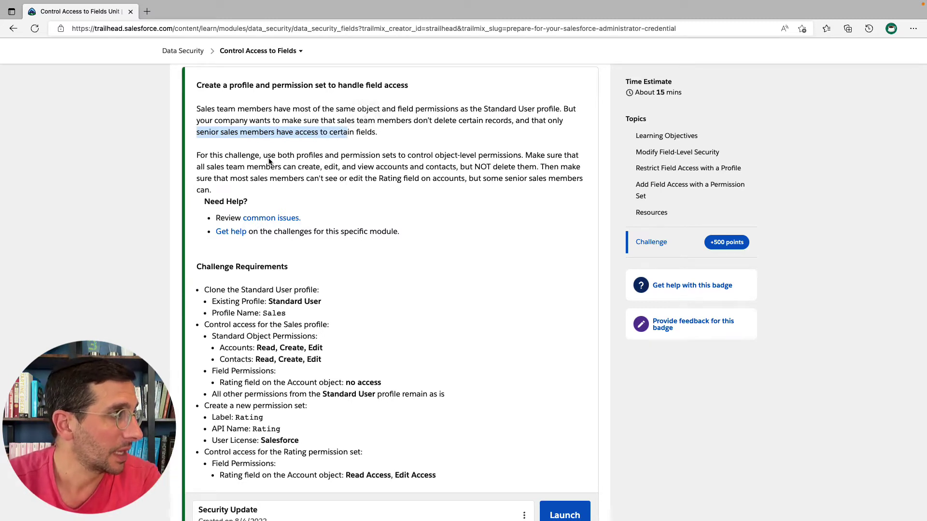
click(260, 172)
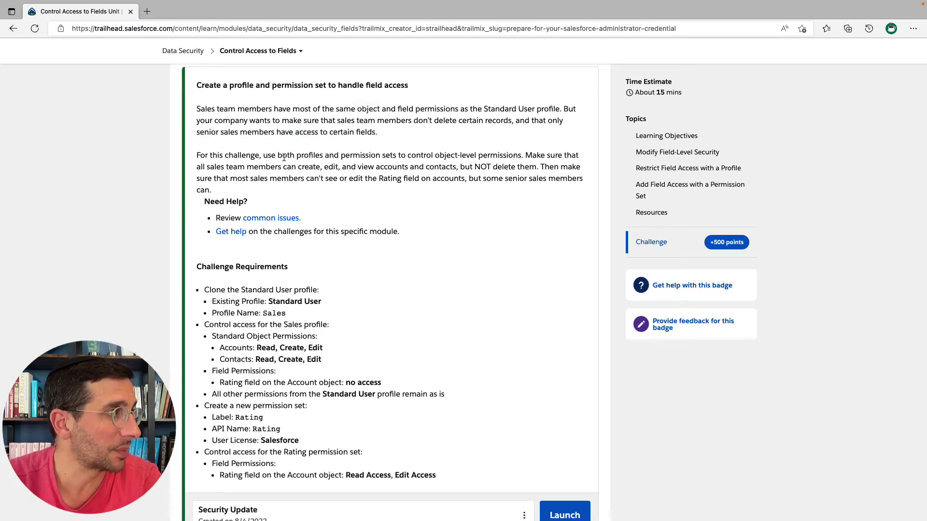
scroll(284, 158, down, 1)
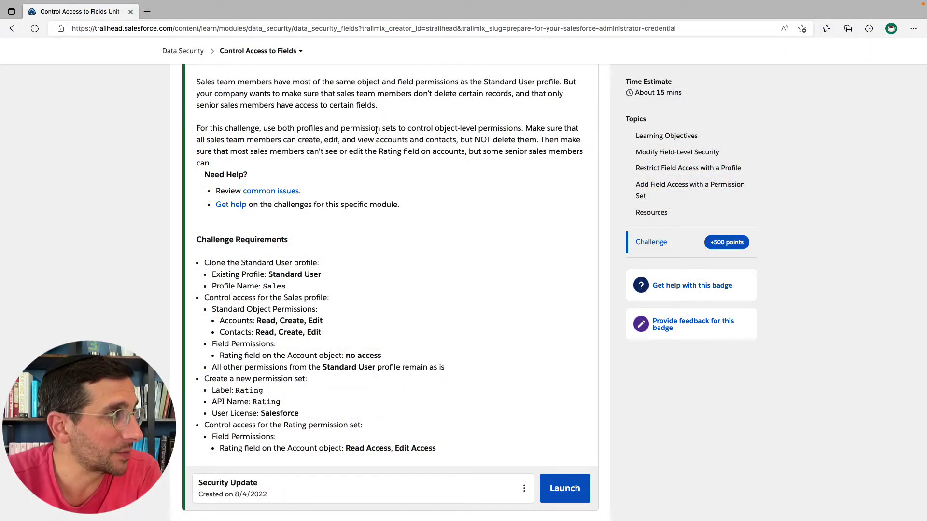
drag(383, 129, 518, 129)
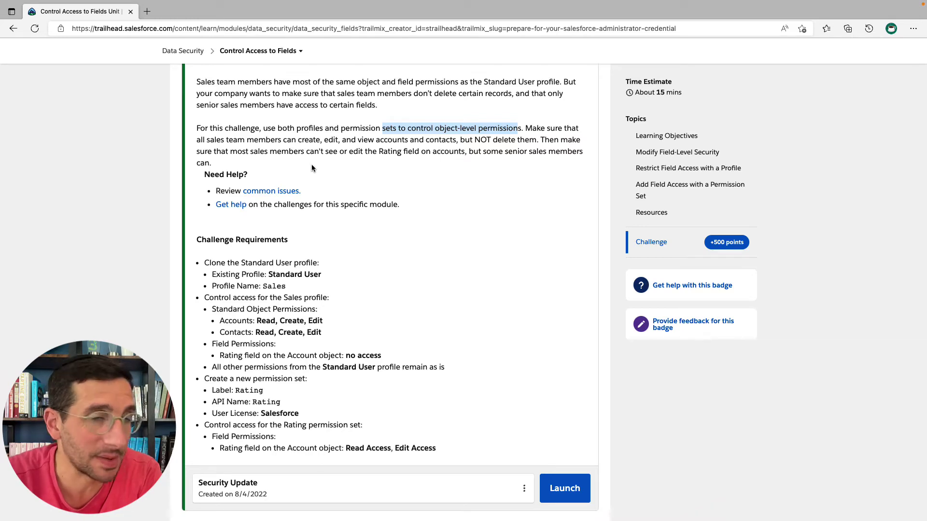
Review the Challenge Requirements for cloning the Standard User profile, controlling Sales profile access and creating the Rating permission set
scroll(311, 168, down, 5)
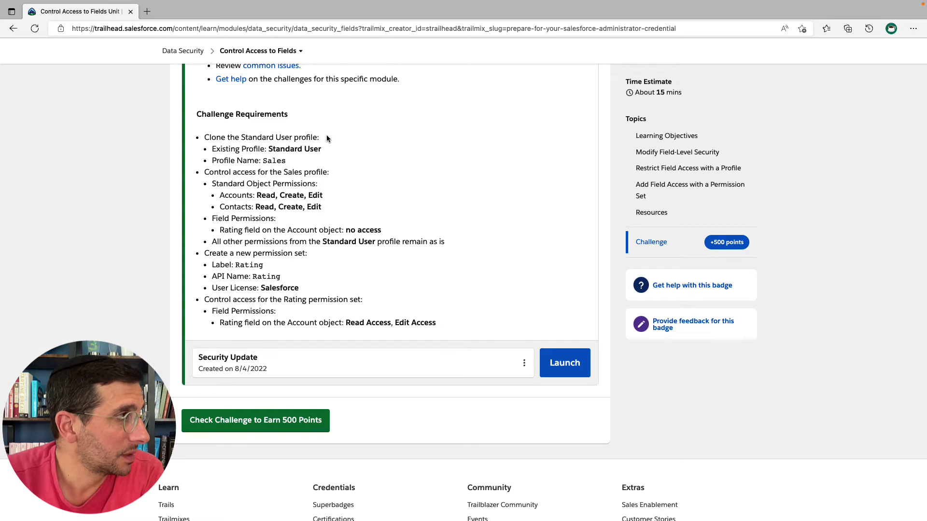
drag(204, 137, 313, 137)
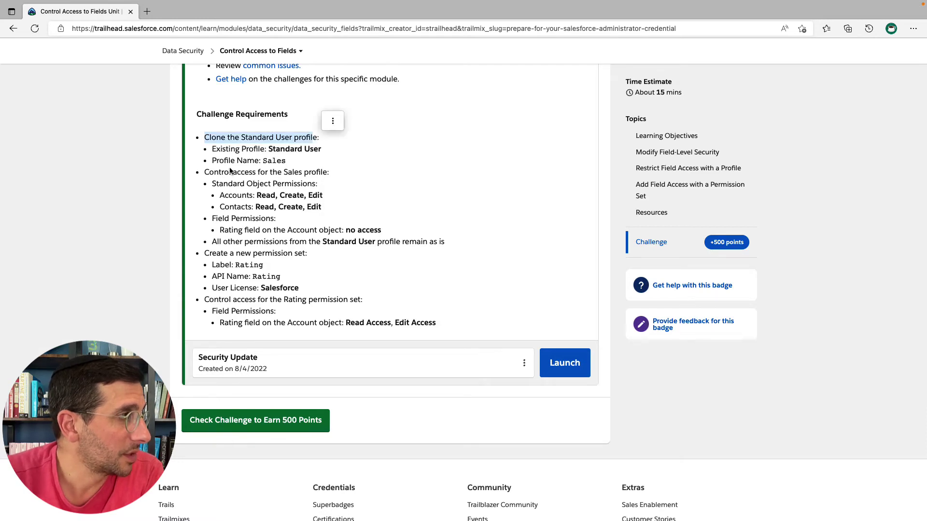
click(206, 174)
drag(206, 174, 298, 174)
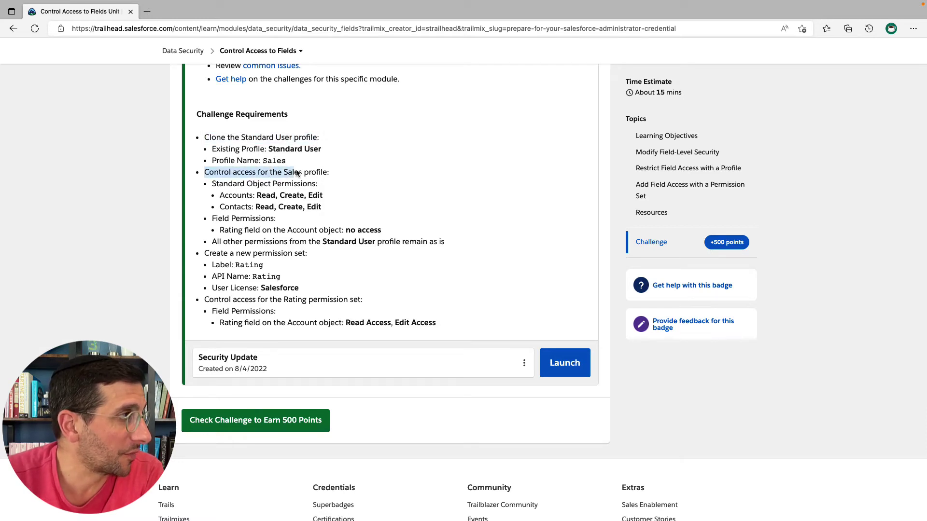
click(301, 172)
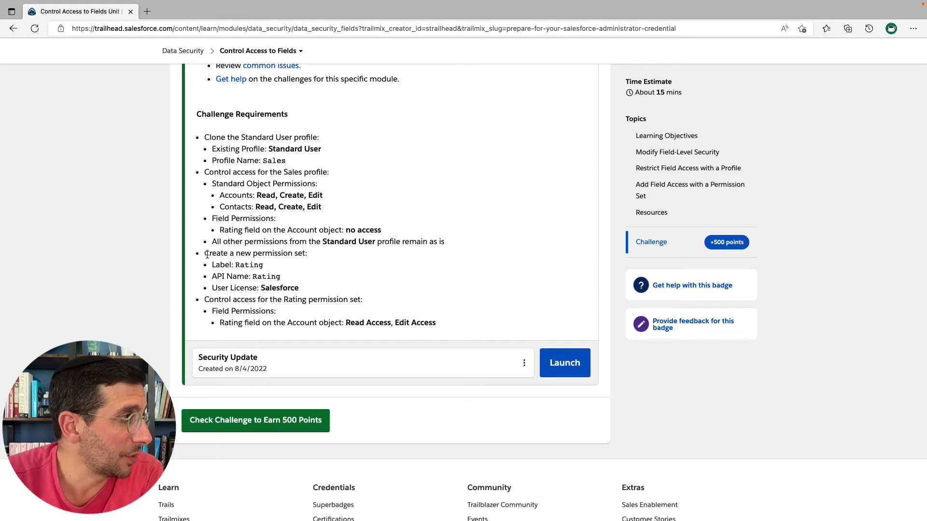
drag(204, 253, 302, 253)
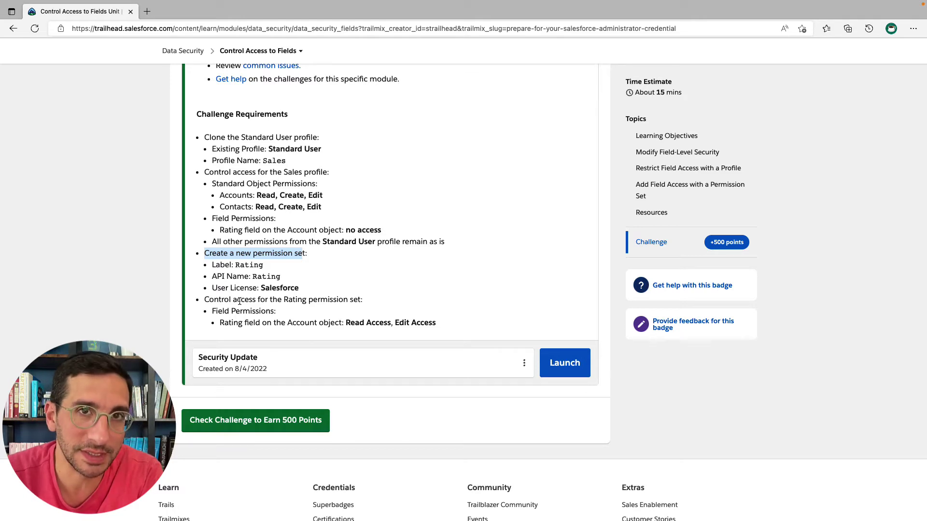
double_click(253, 140)
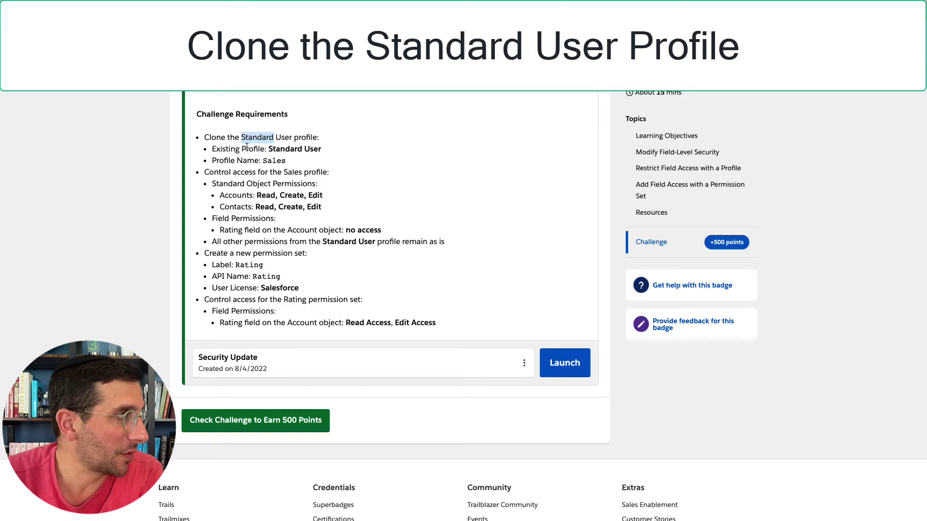
drag(268, 151, 328, 153)
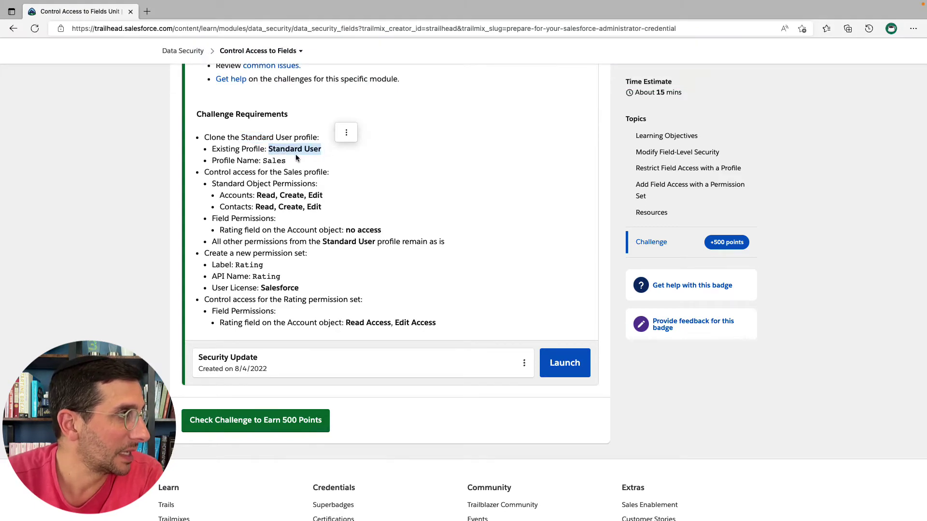
Switch to Salesforce Setup, find the Profiles page and filter the profile list to names starting with S
key(ctrl+Right)
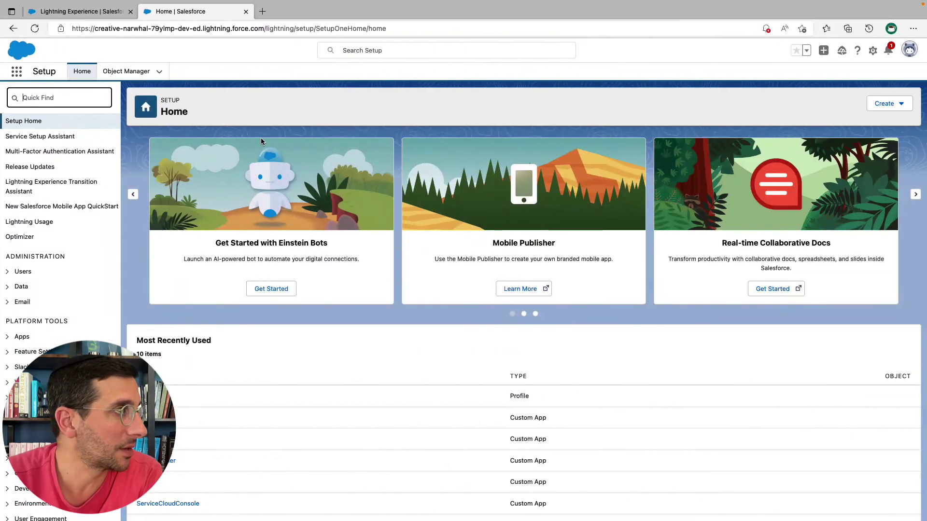
text(pr)
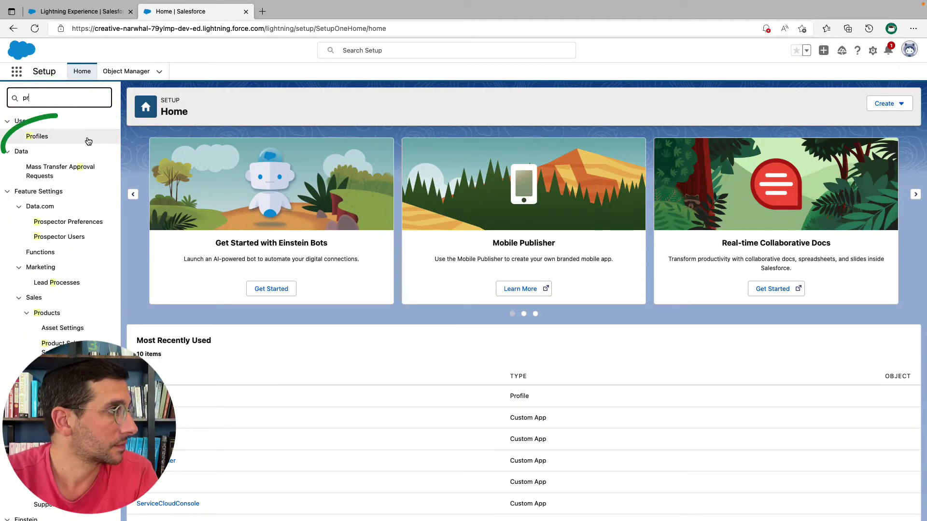
click(45, 137)
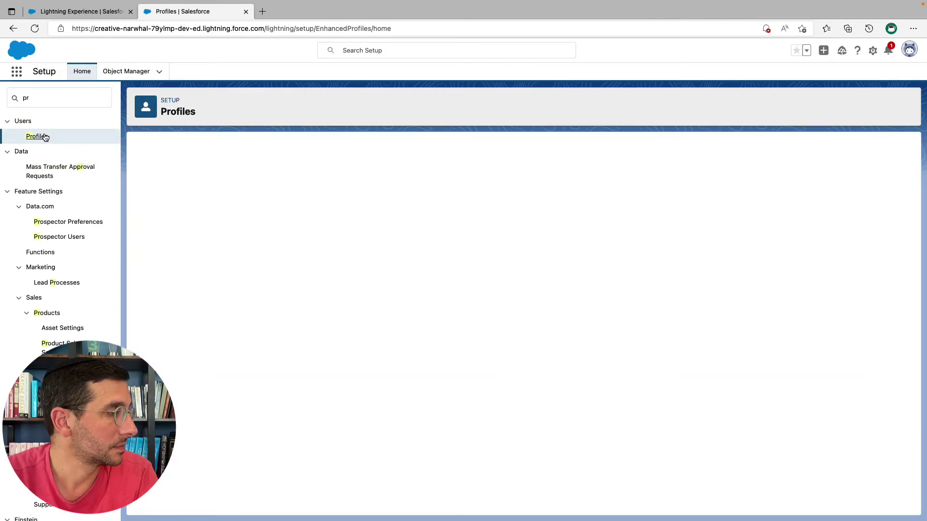
key(ctrl+Left)
key(ctrl+Right)
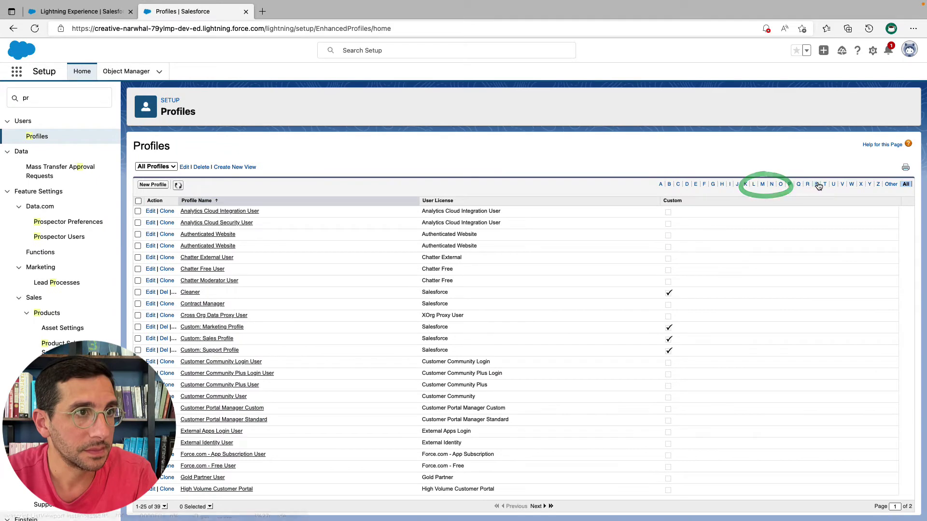
click(817, 185)
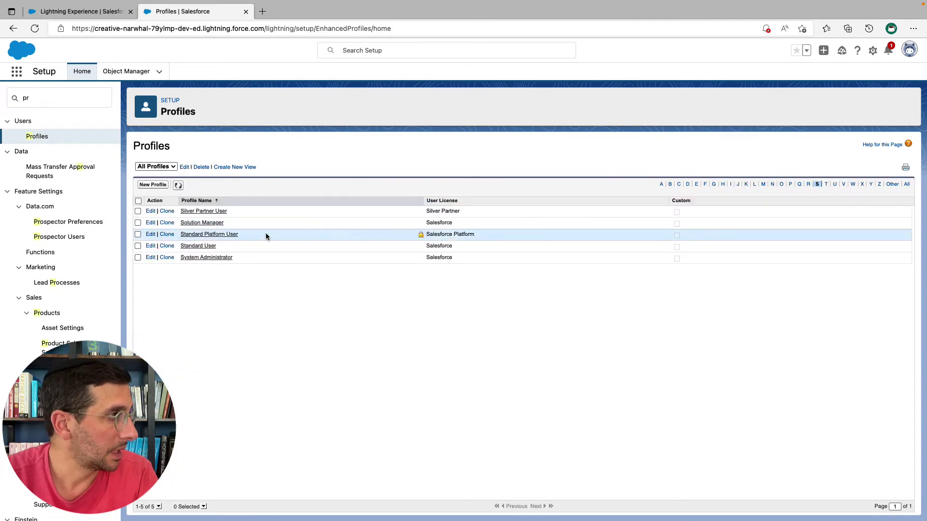
Clone the Standard User profile, name the copy Sales as given in the challenge requirements, and save it
click(168, 247)
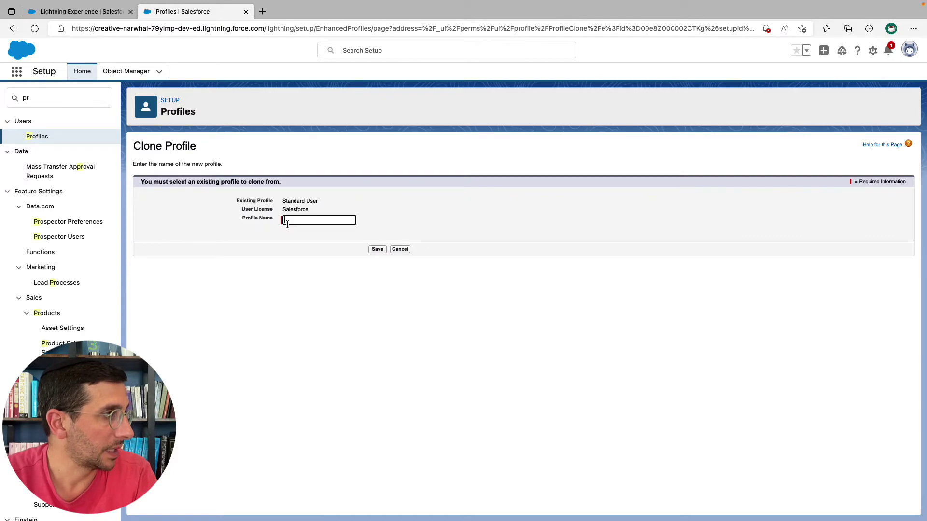
key(super+grave)
double_click(273, 161)
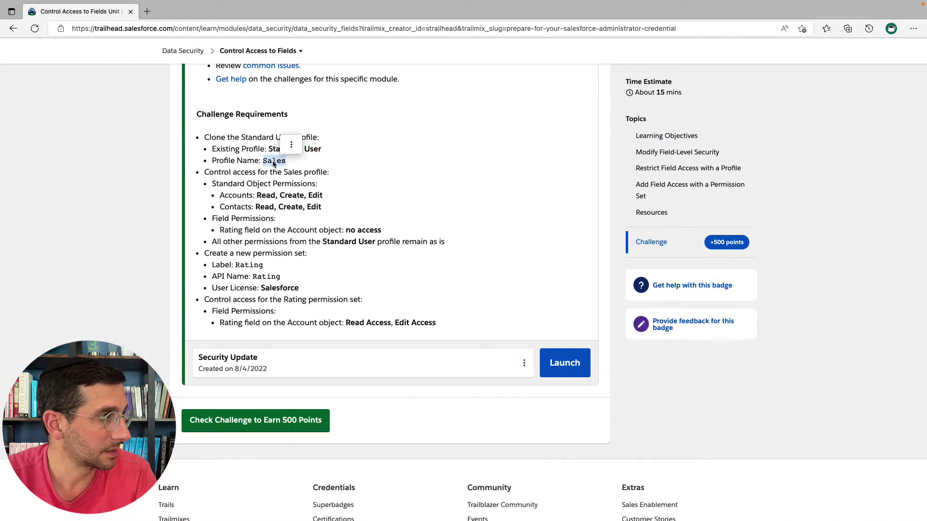
key(super+c)
key(super+grave)
key(super+v)
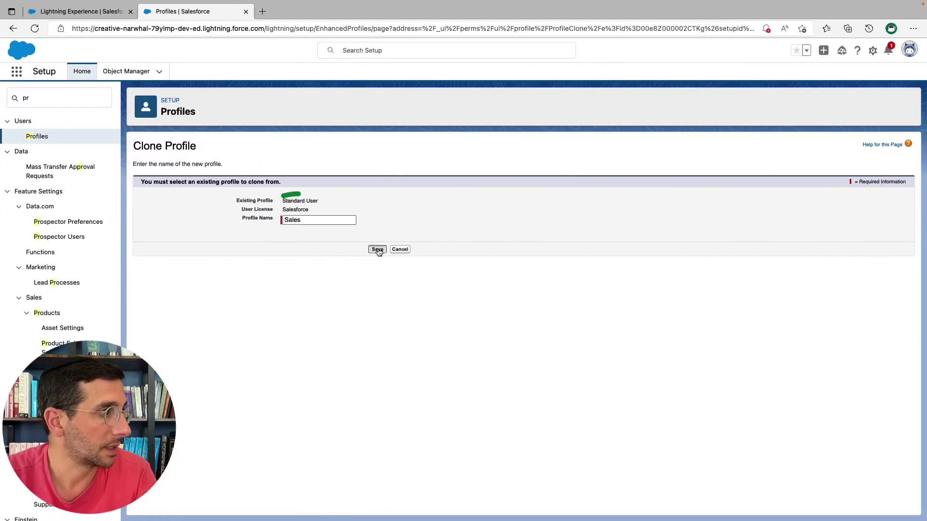
click(378, 249)
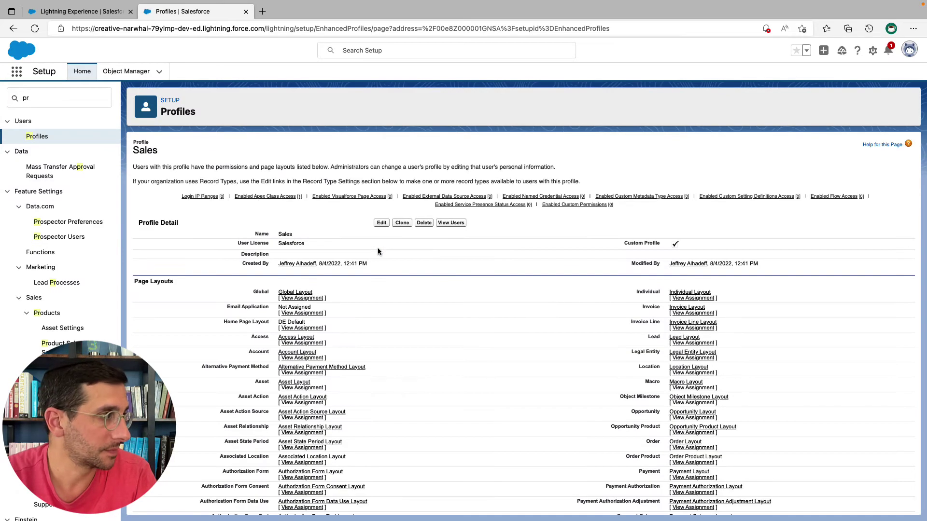
Check the challenge's Sales profile access requirement, then open the Sales profile for editing at its Standard Object Permissions
key(super+grave)
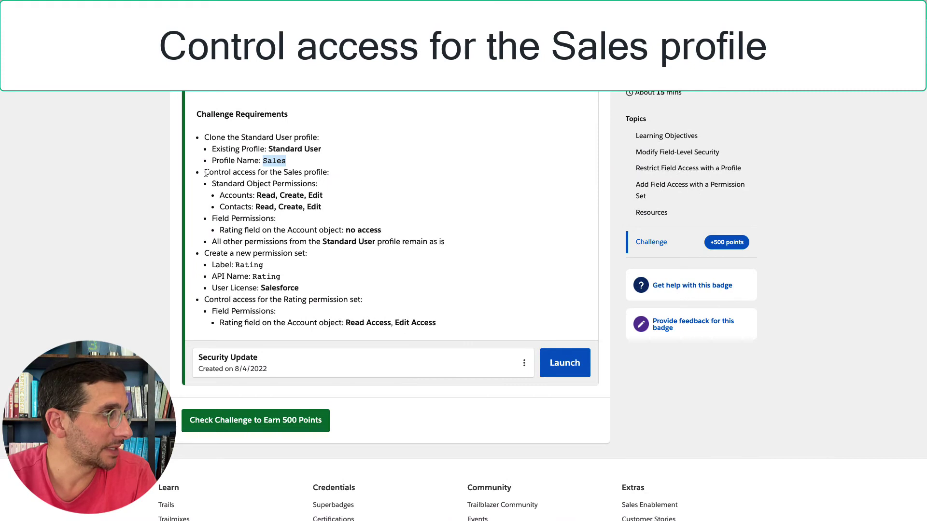
drag(206, 172, 326, 171)
click(260, 189)
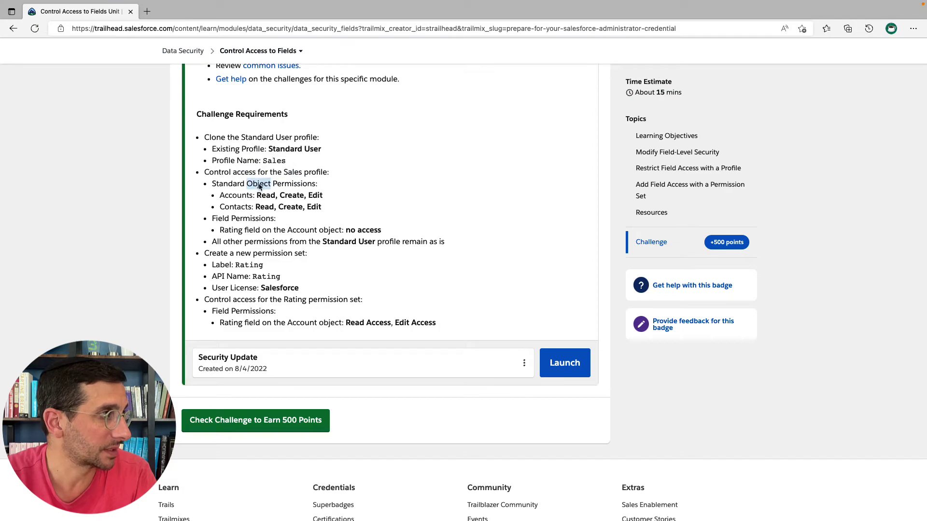
key(ctrl+Right)
click(381, 224)
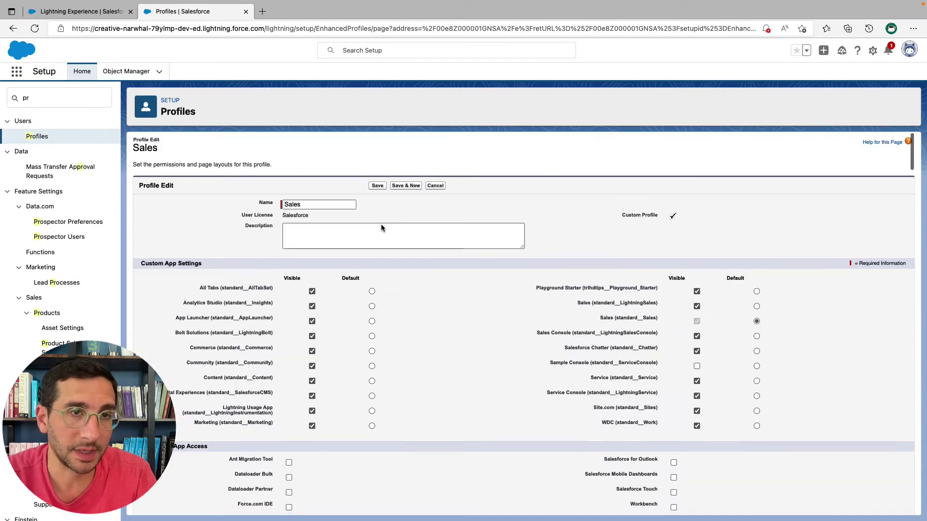
scroll(382, 227, down, 20)
scroll(382, 227, down, 20)
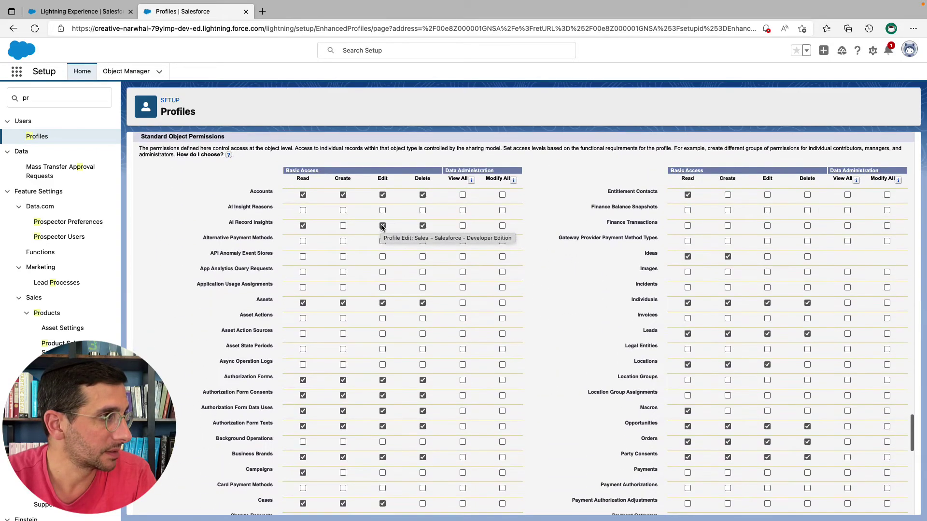
Check the required Accounts and Contacts access in the challenge and remove Delete permission from both objects on the Sales profile
key(ctrl+Left)
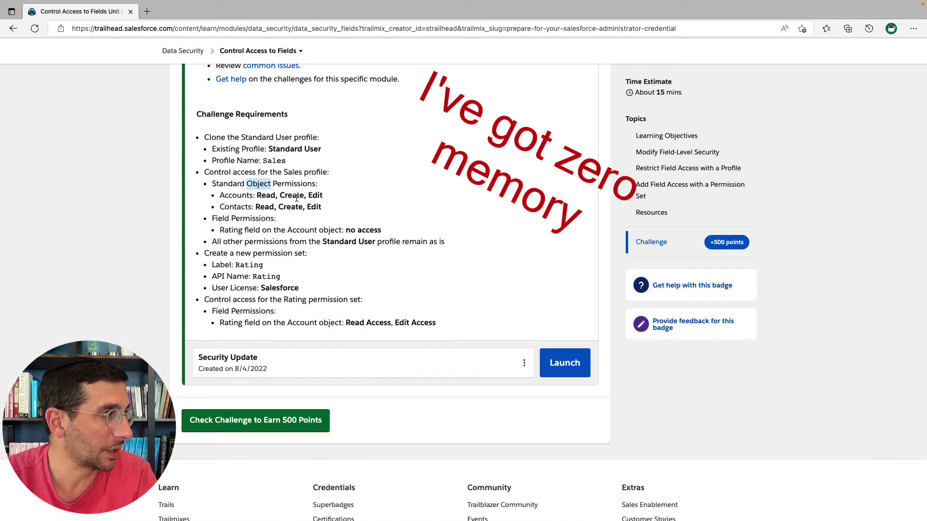
key(ctrl+Right)
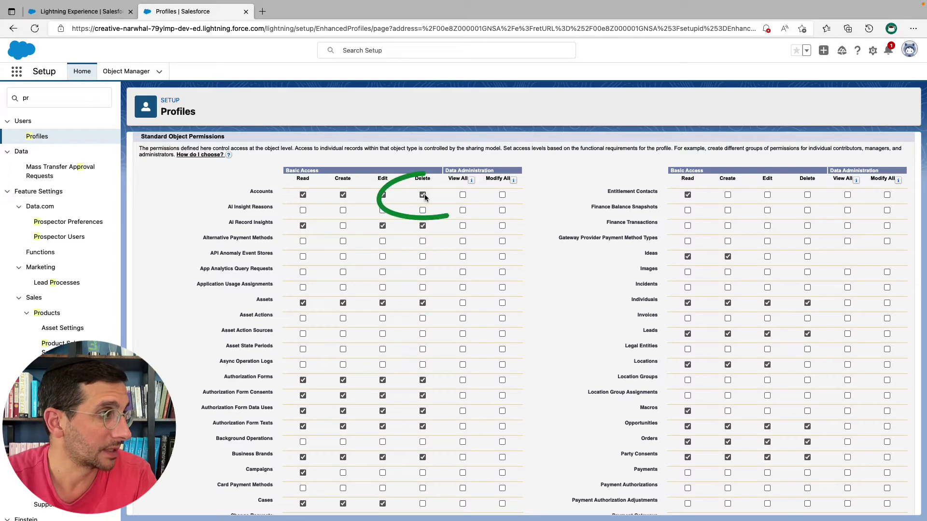
key(ctrl+Left)
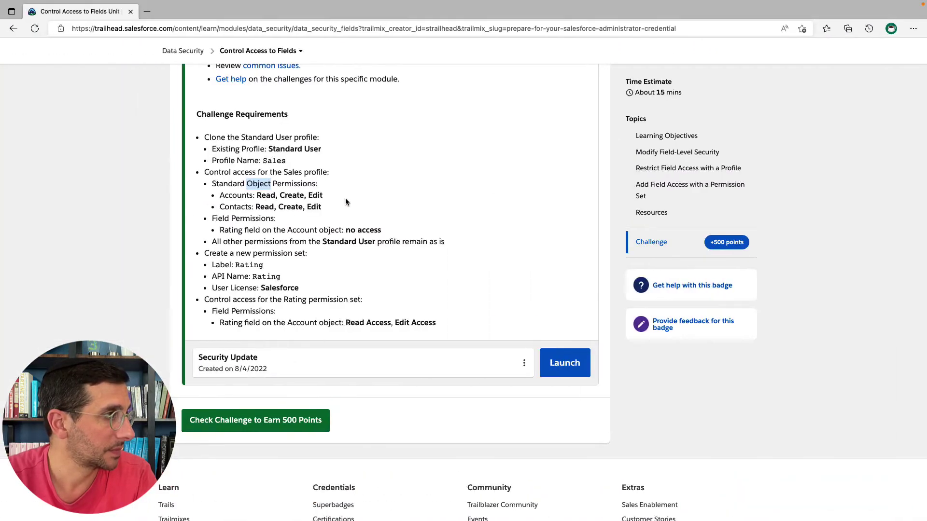
click(247, 207)
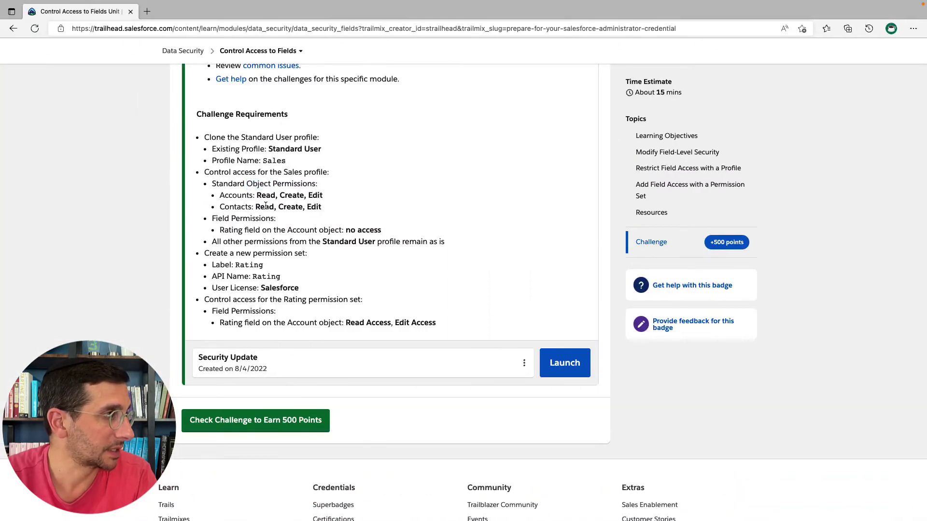
key(ctrl+Right)
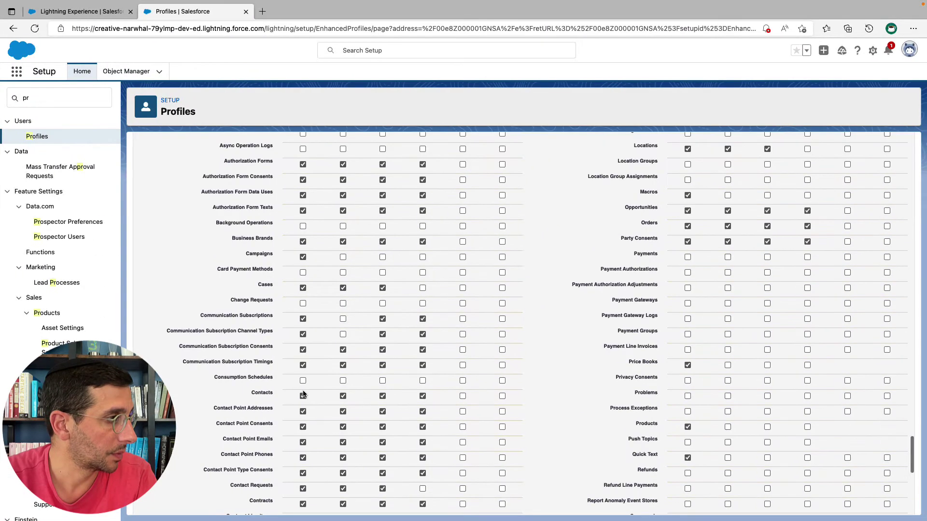
click(422, 396)
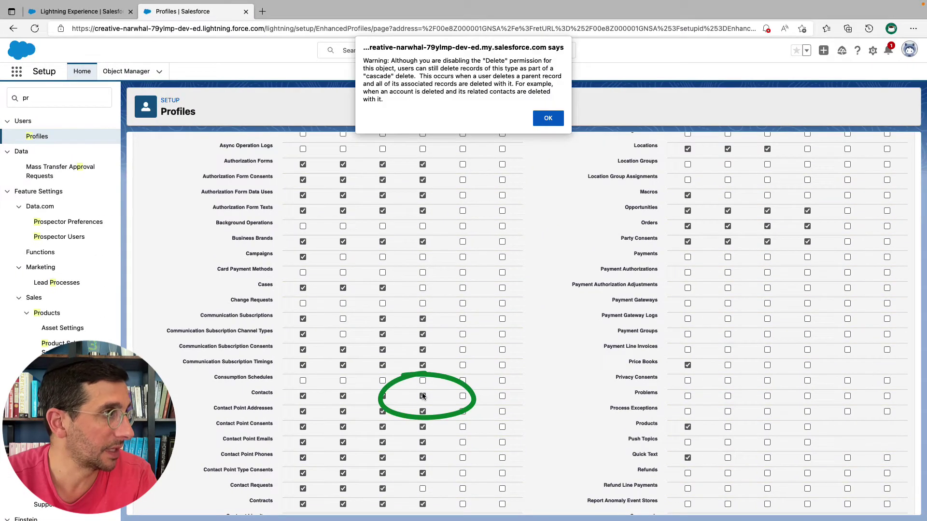
click(537, 118)
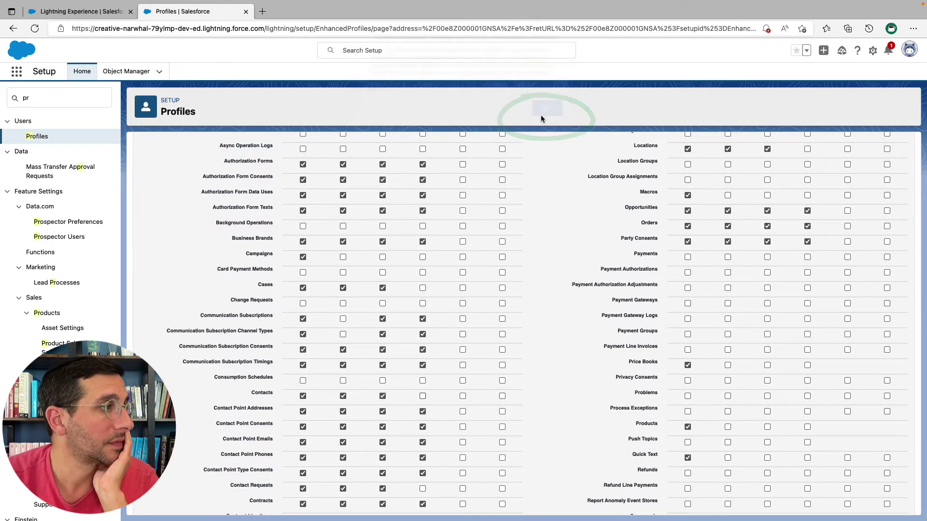
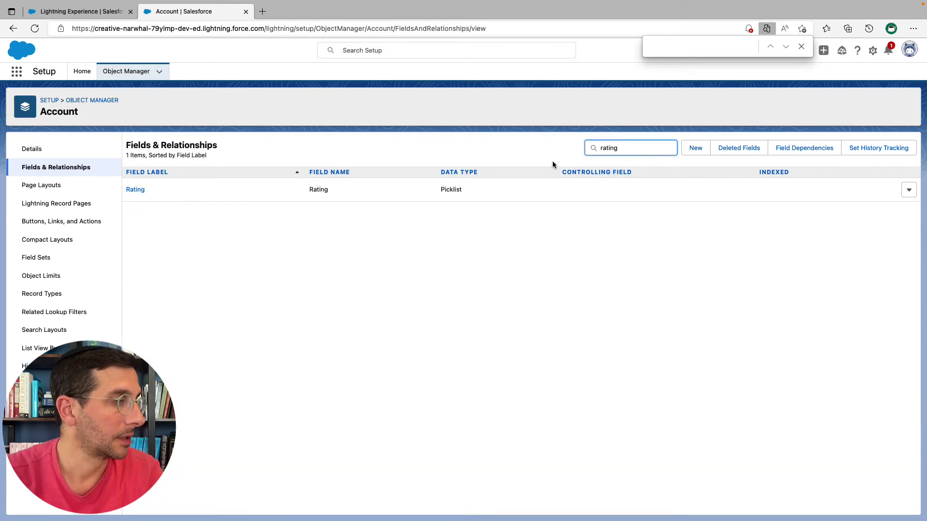
Open the Account object's Rating field and bring up its field-level security settings
click(137, 190)
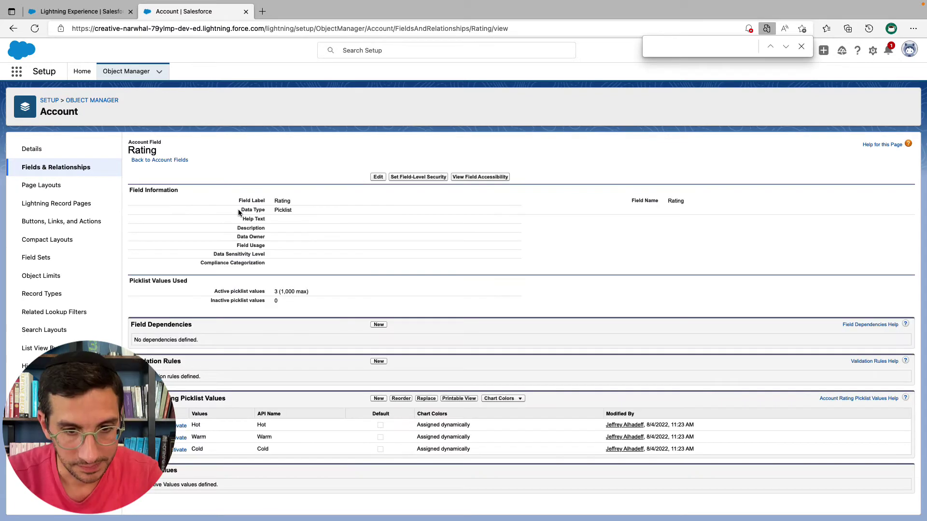
click(377, 178)
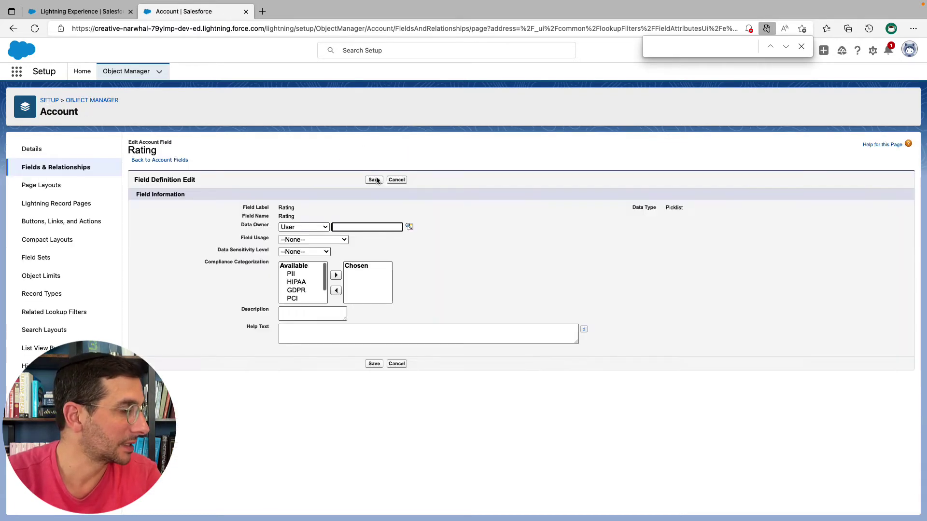
click(396, 180)
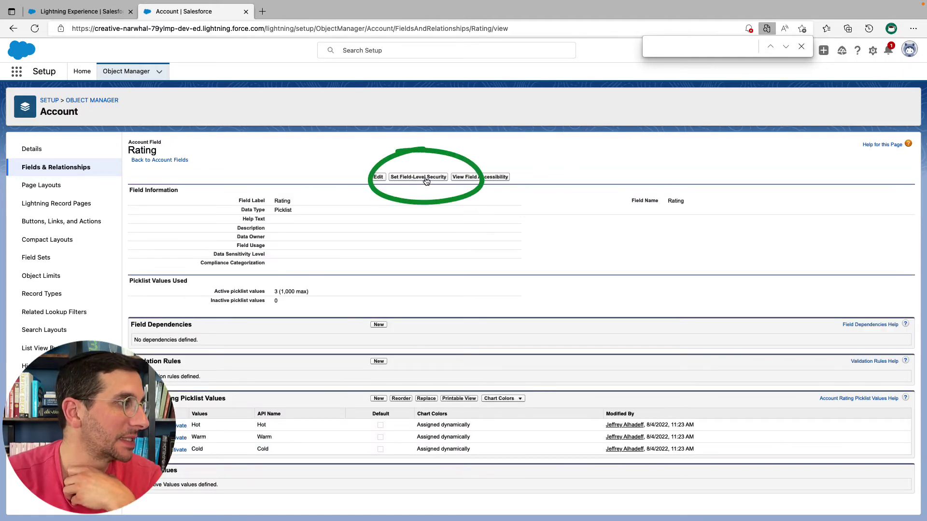
click(425, 179)
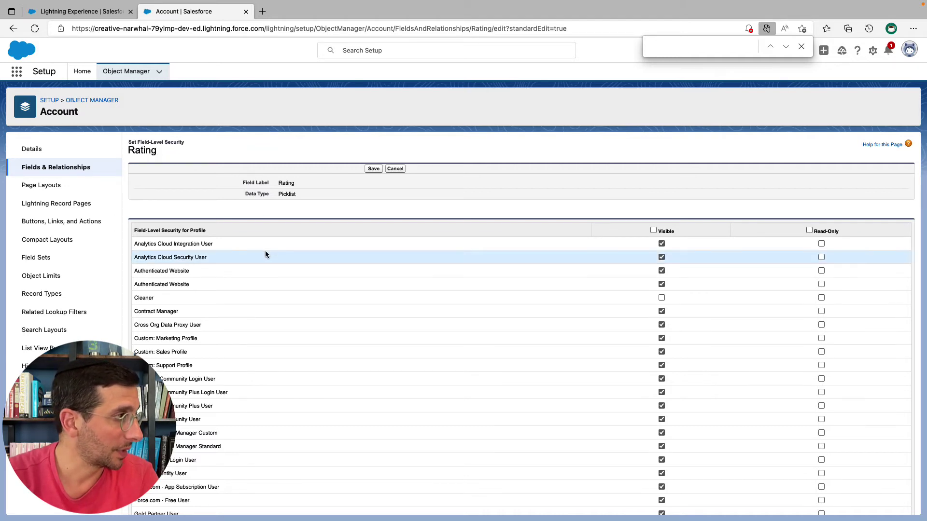
Remove the Rating field's visibility for the Sales profile and save the field-level security
scroll(224, 385, down, 1)
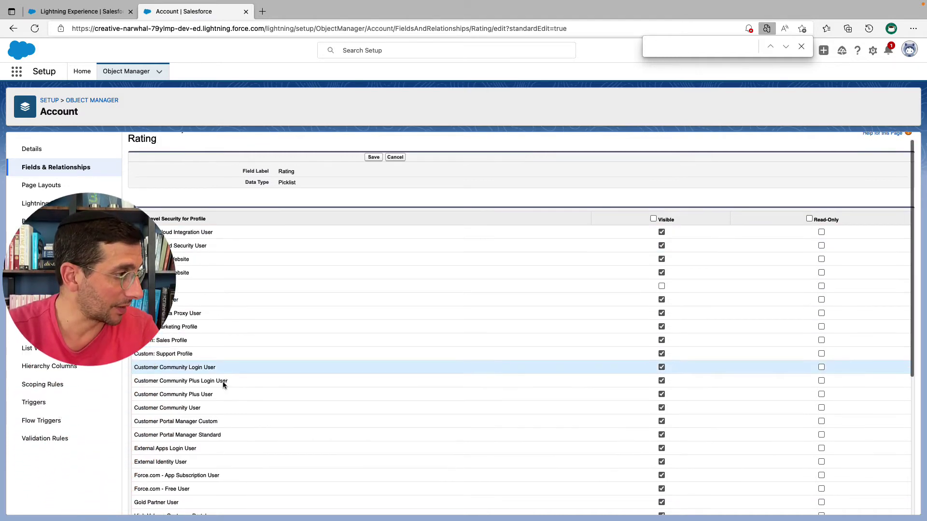
scroll(223, 384, down, 5)
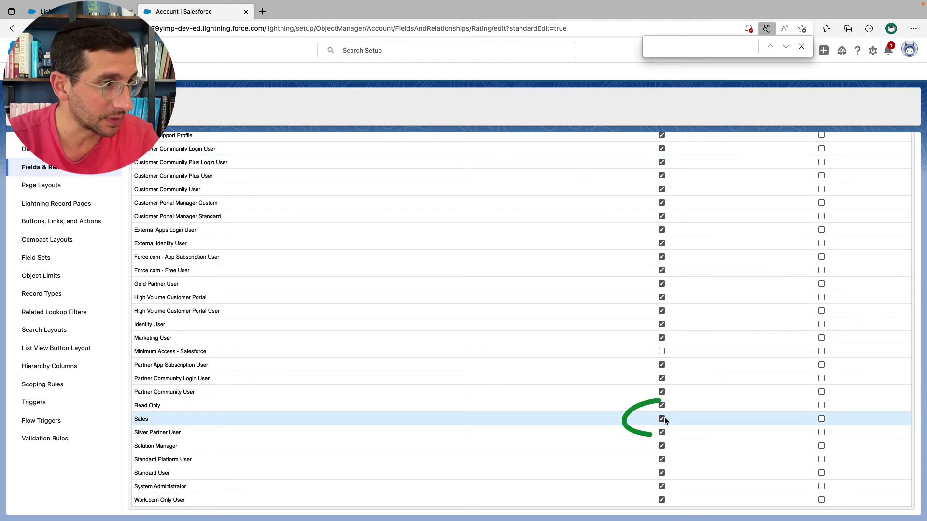
scroll(664, 417, up, 5)
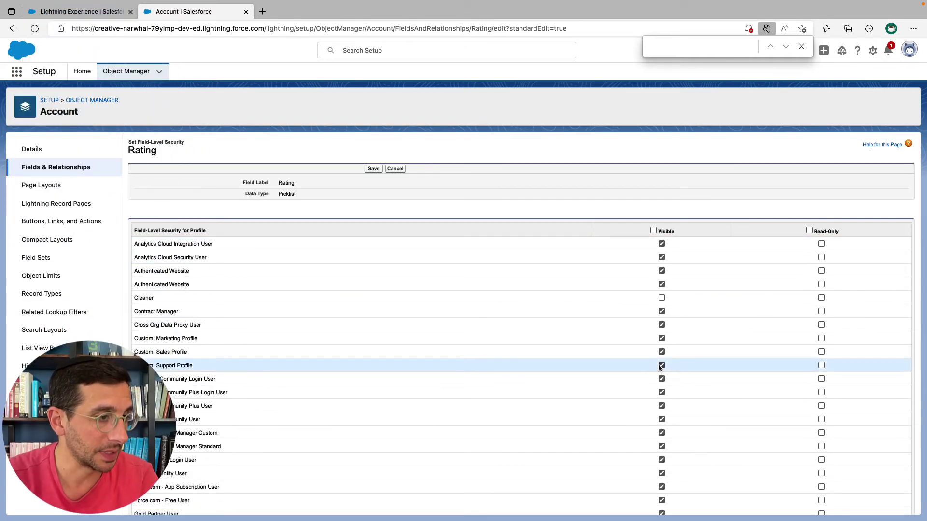
scroll(661, 366, down, 5)
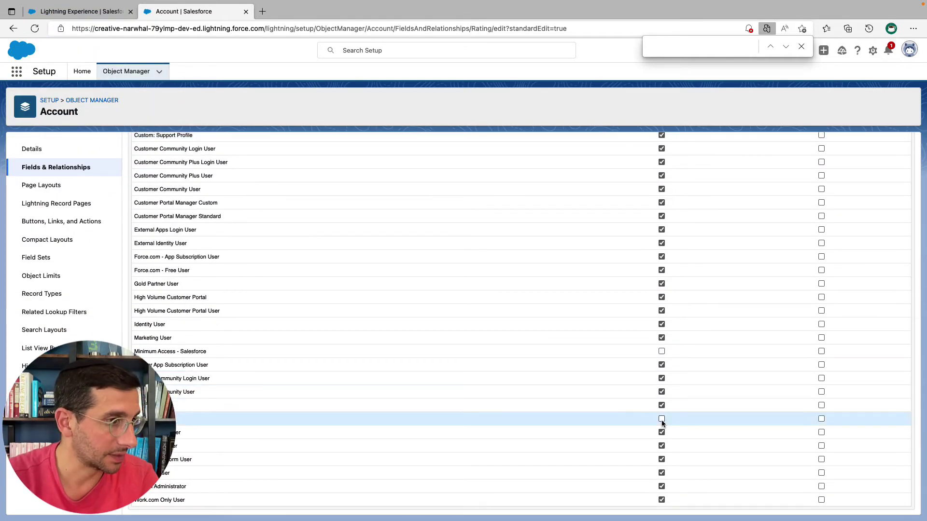
key(ctrl+Left)
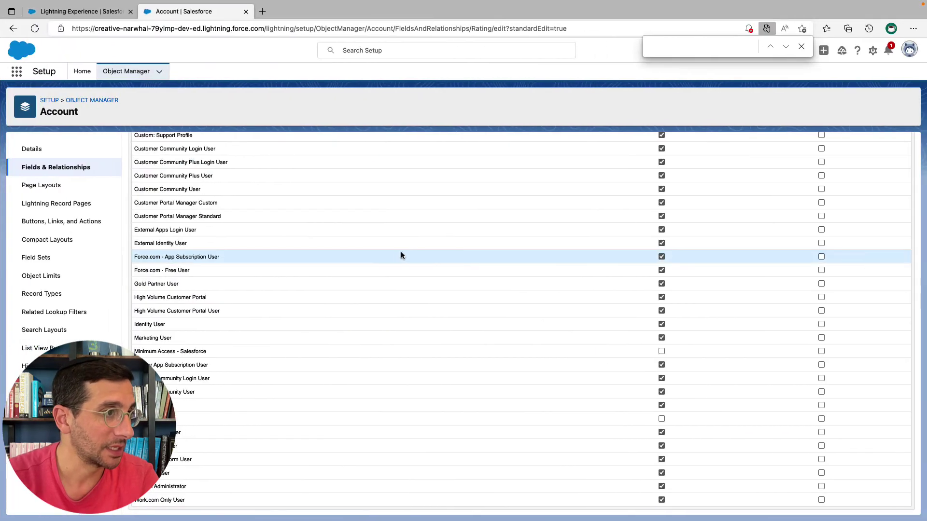
scroll(400, 251, up, 5)
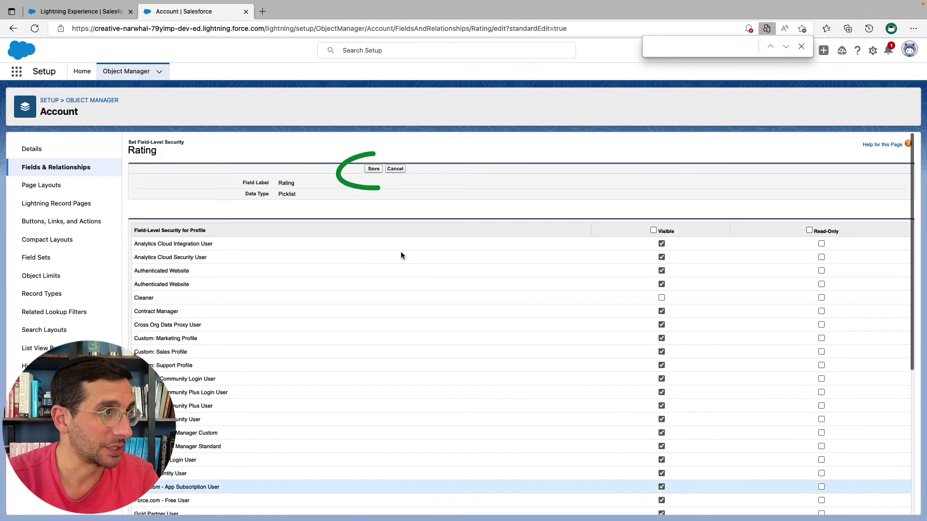
click(375, 170)
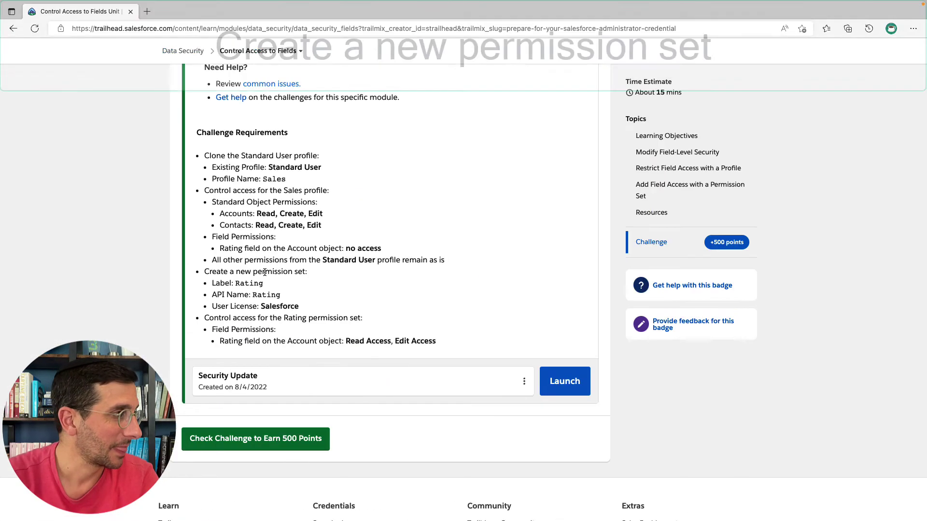
Check the challenge's permission set requirement, find Permission Sets in Setup and start a new permission set
double_click(265, 272)
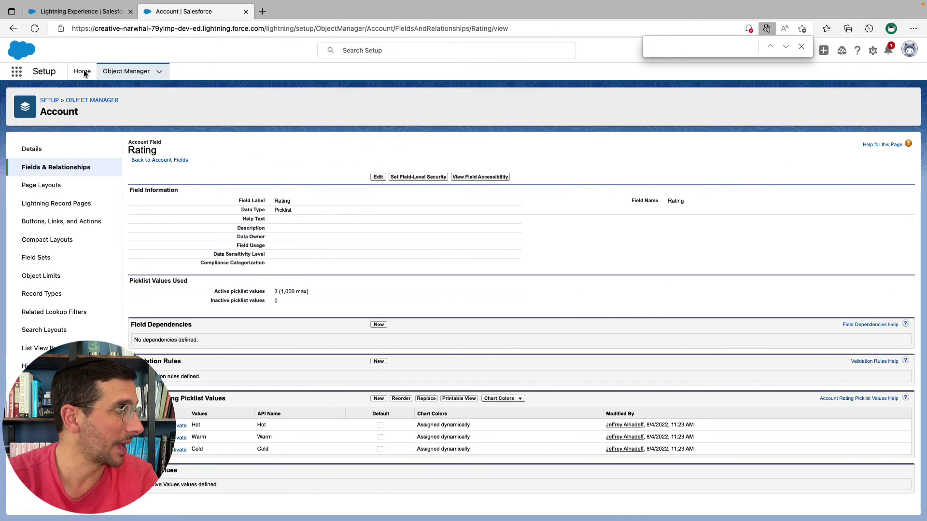
click(82, 71)
click(76, 98)
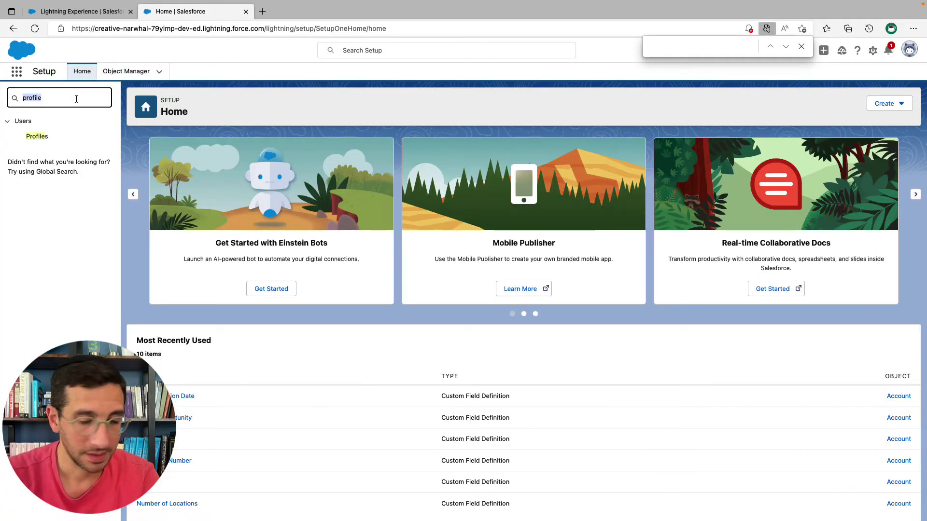
text(permis)
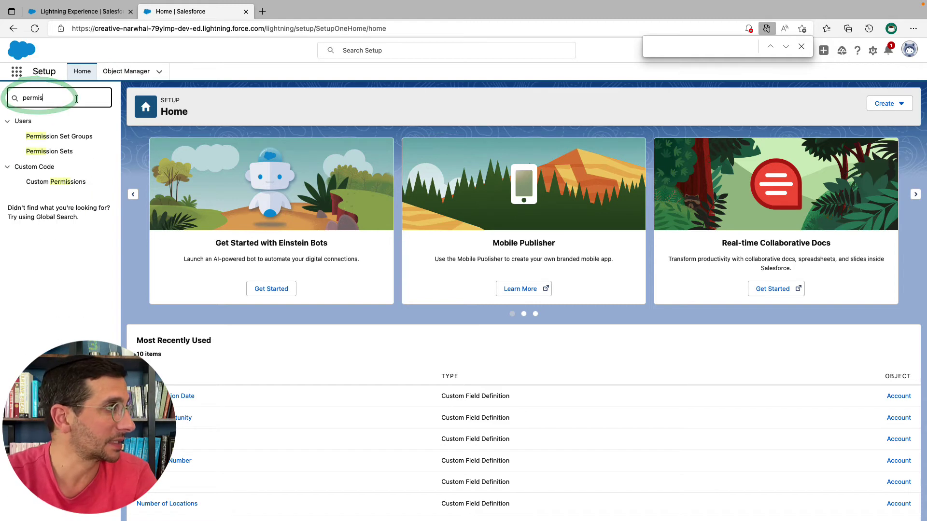
click(53, 151)
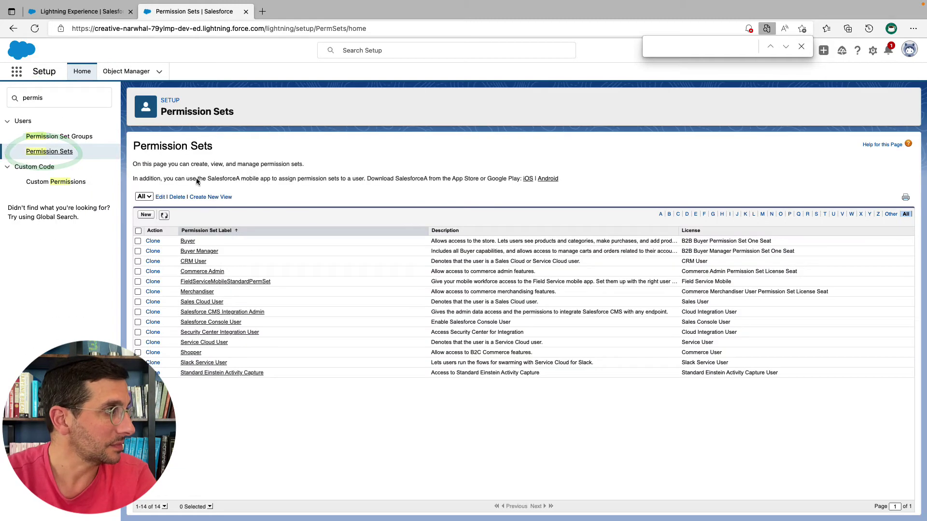
click(146, 214)
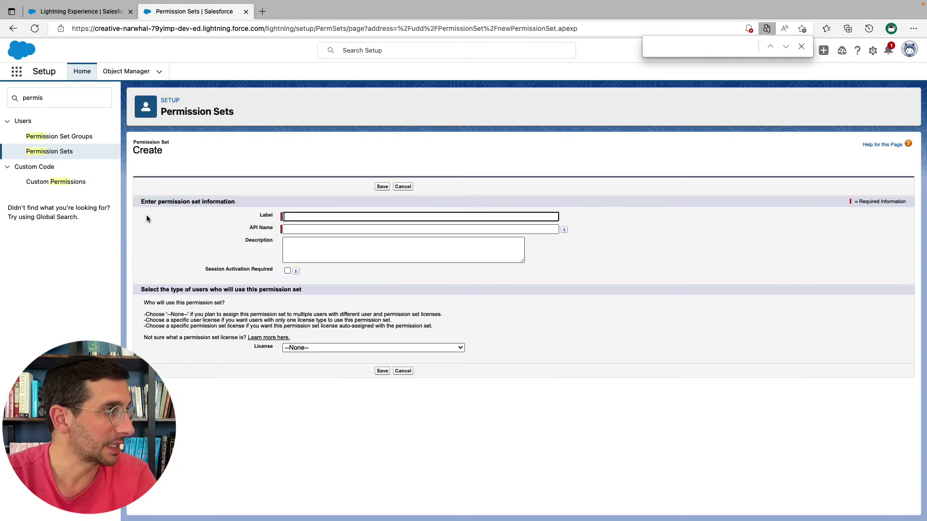
Copy the label Rating from the challenge requirements into the new permission set, using Rating as its API name too
key(ctrl+Left)
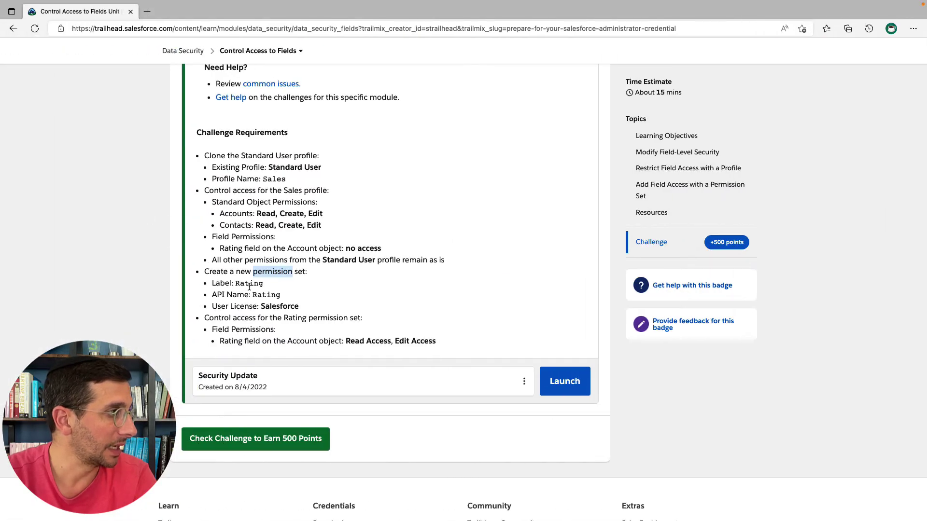
double_click(248, 284)
key(super+c)
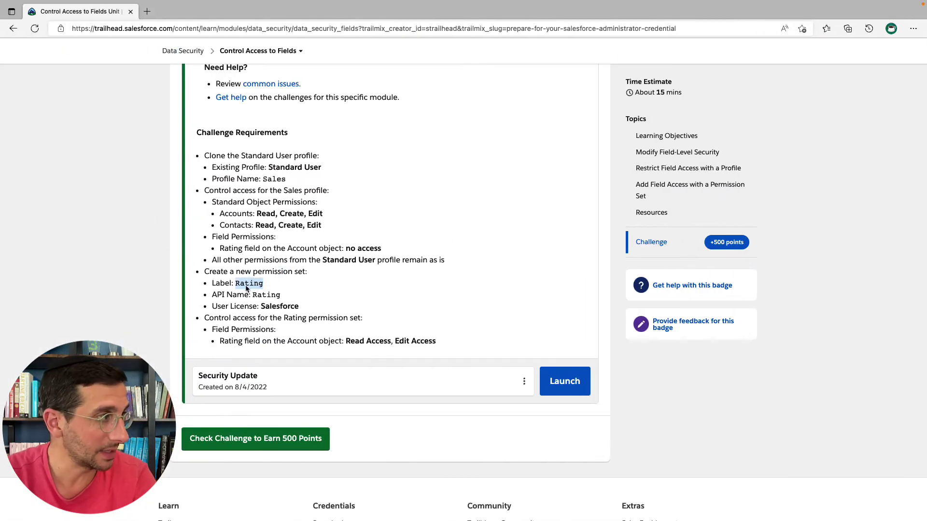
key(ctrl+Right)
key(super+v)
click(300, 248)
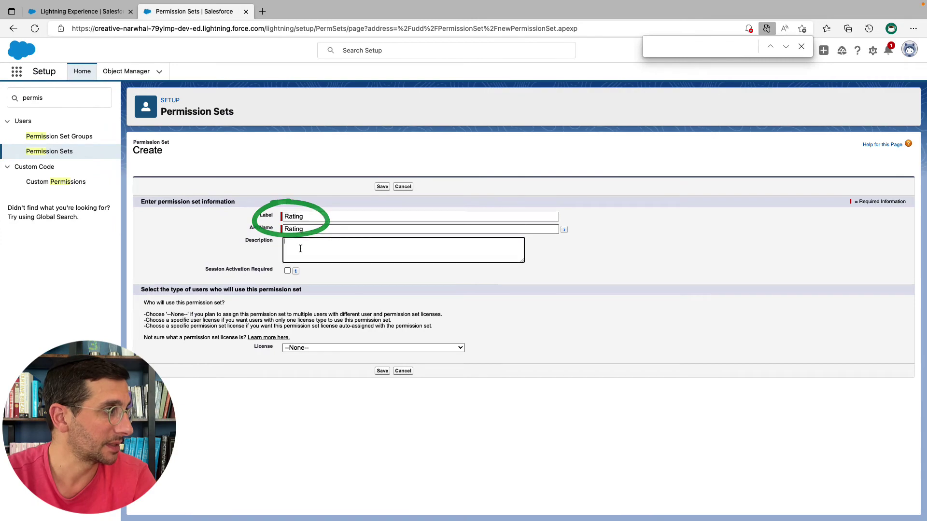
Describe the permission set as "provide more access to the Rating field on the Account object."
key(ctrl+Left)
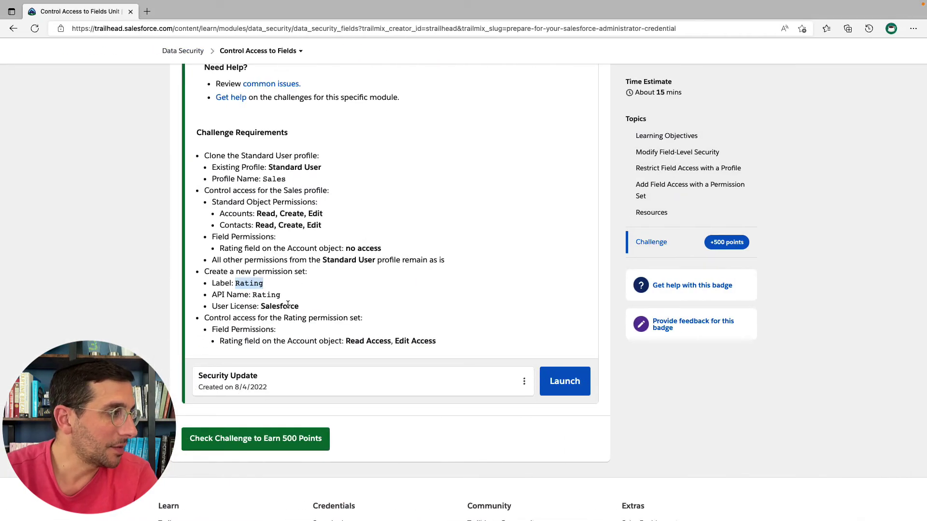
key(ctrl+Right)
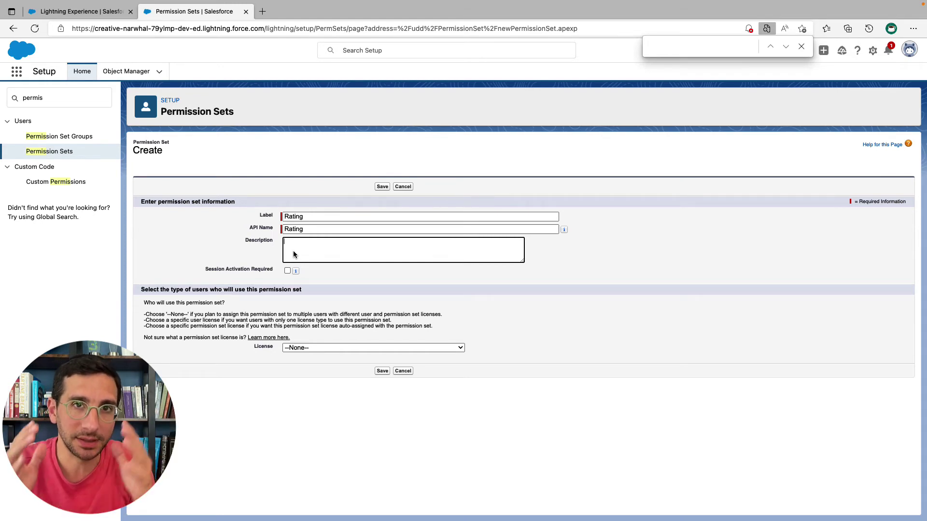
text(provide more access to the Rating field on the Account object.)
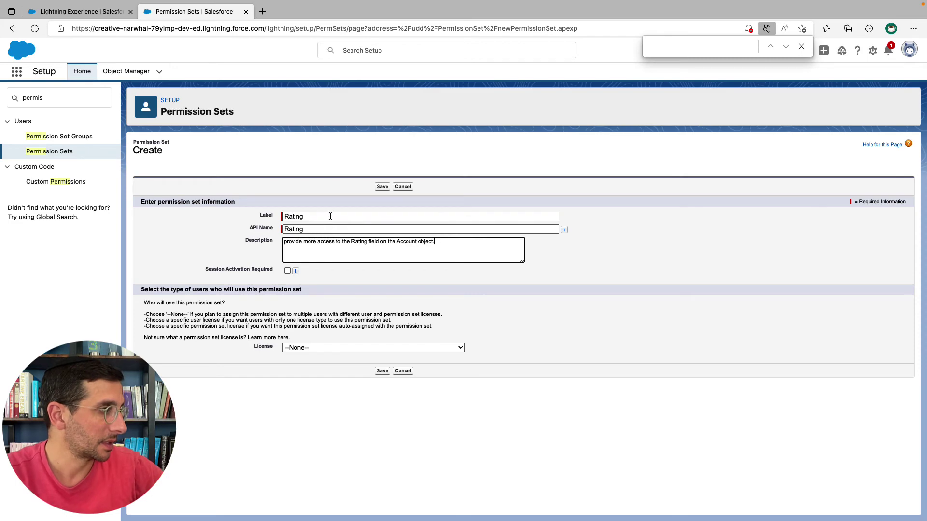
Check the required user license in the challenge, set the permission set's license to Salesforce and save it
key(ctrl+Left)
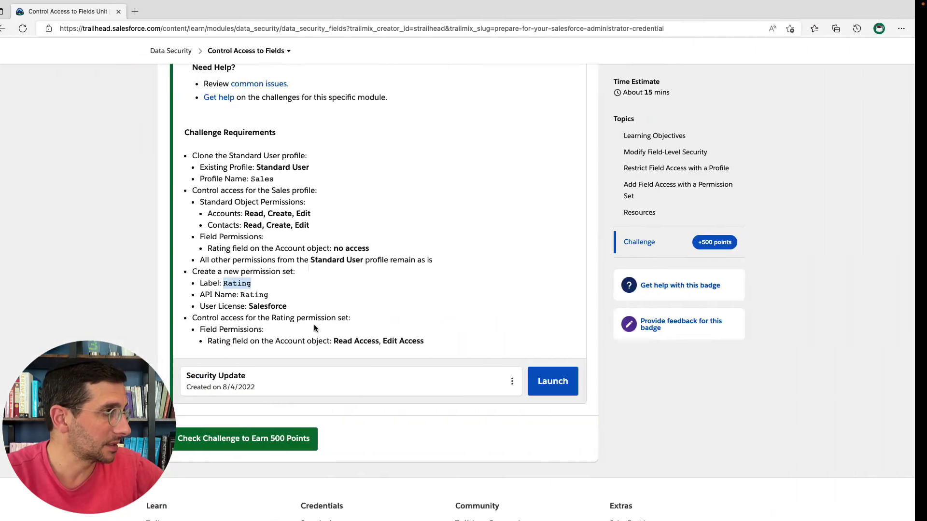
double_click(279, 306)
key(ctrl+Right)
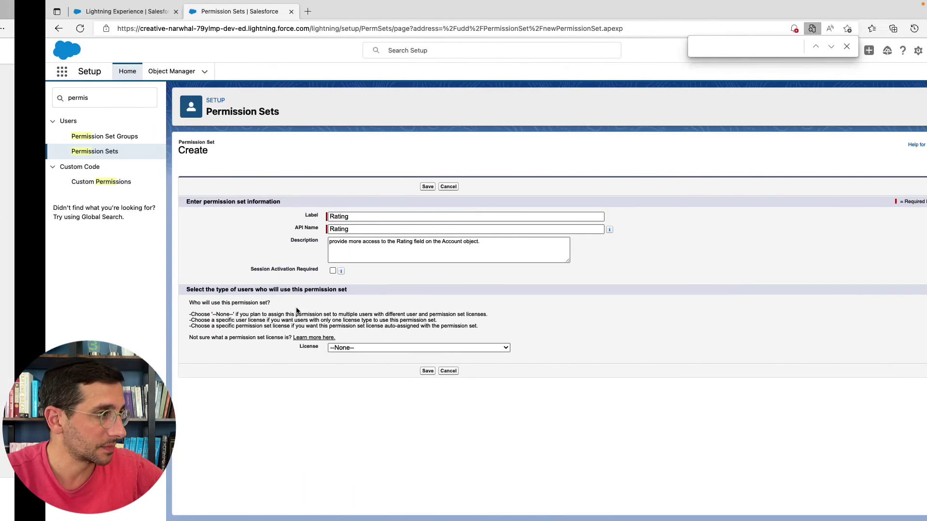
click(330, 346)
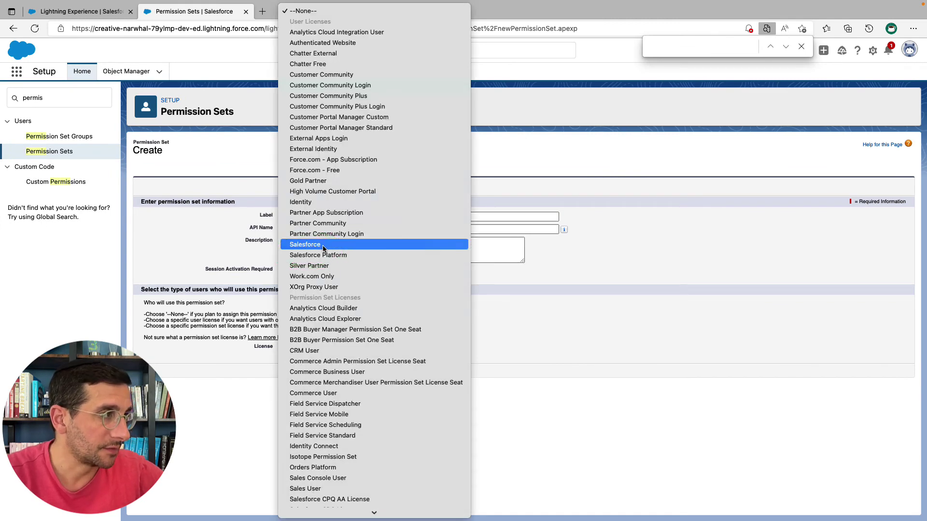
click(330, 246)
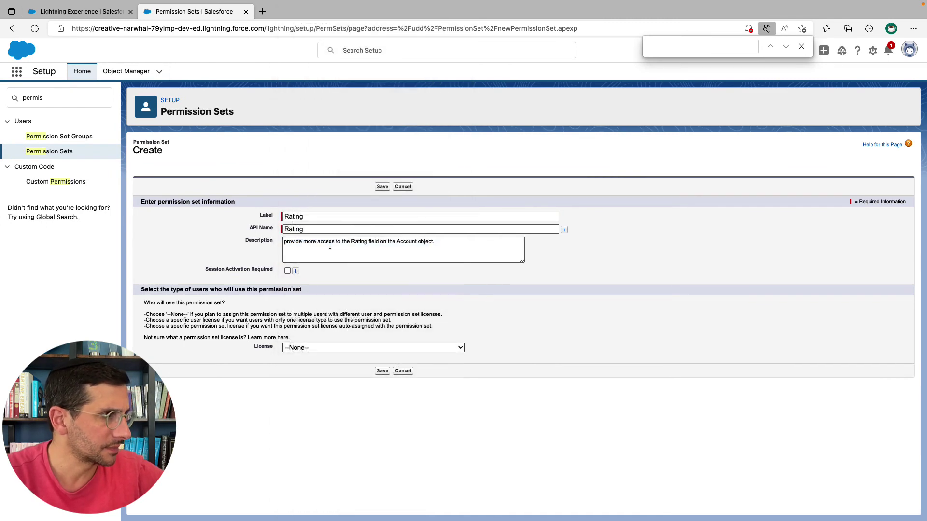
click(382, 369)
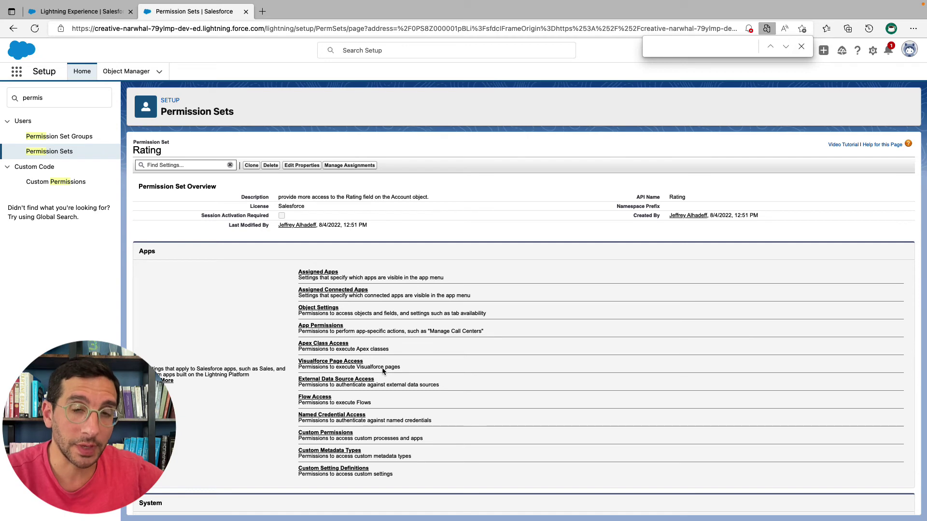
Check the challenge's requirements for controlling the Rating permission set's access, and open that permission set's object settings for Accounts
key(ctrl+Left)
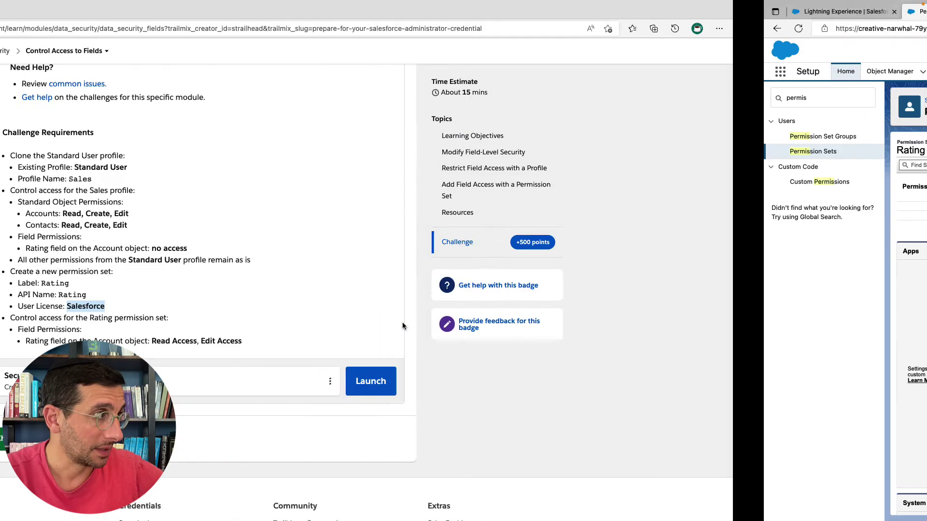
drag(204, 318, 362, 317)
click(364, 317)
triple_click(361, 318)
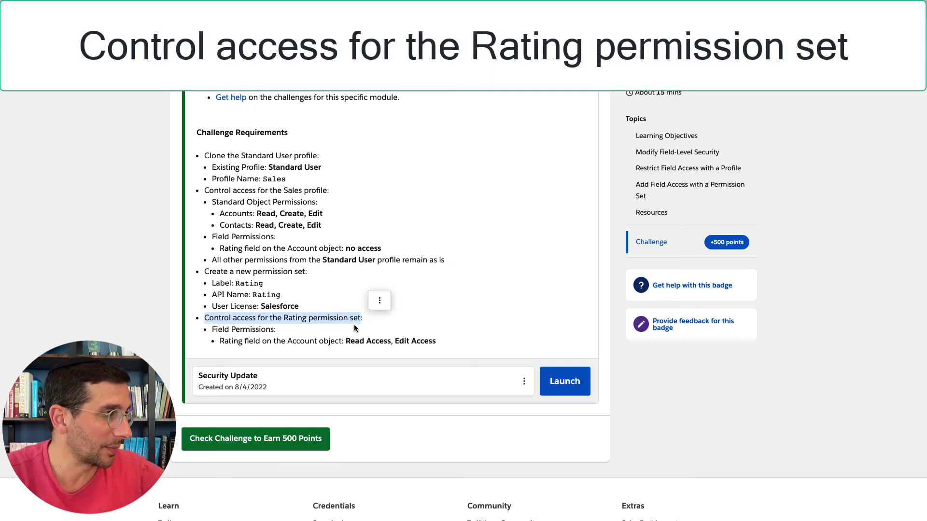
key(ctrl+Right)
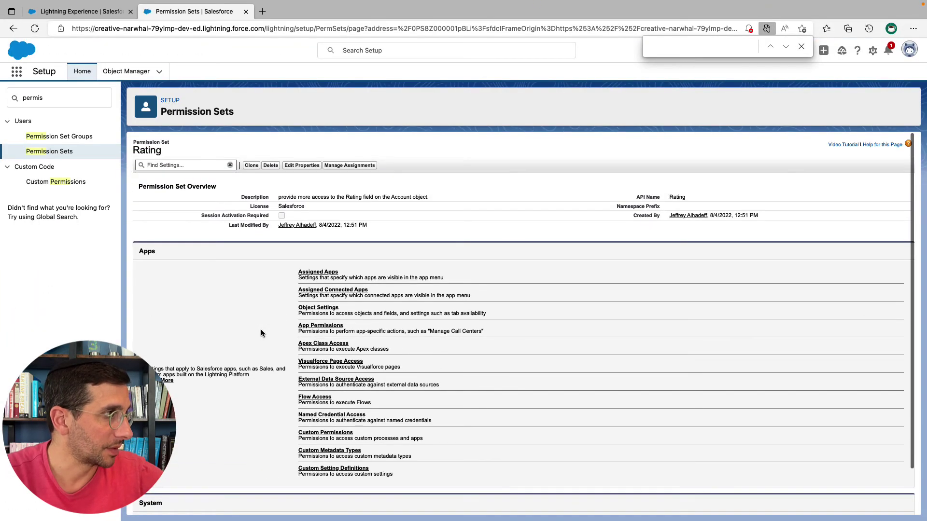
click(219, 166)
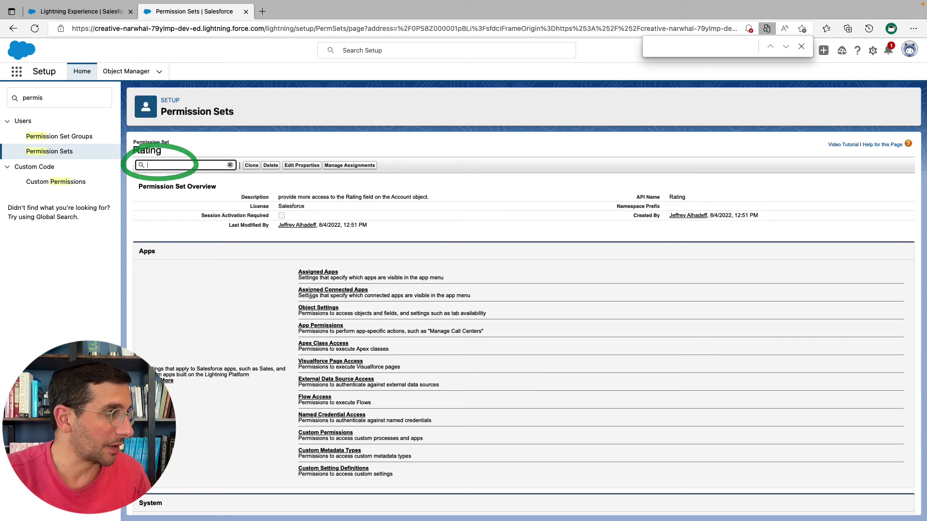
click(316, 310)
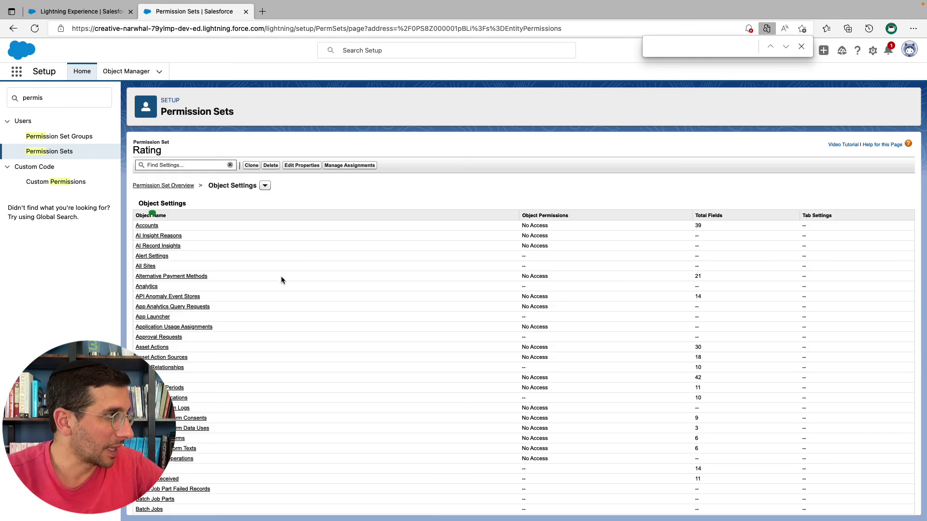
click(146, 226)
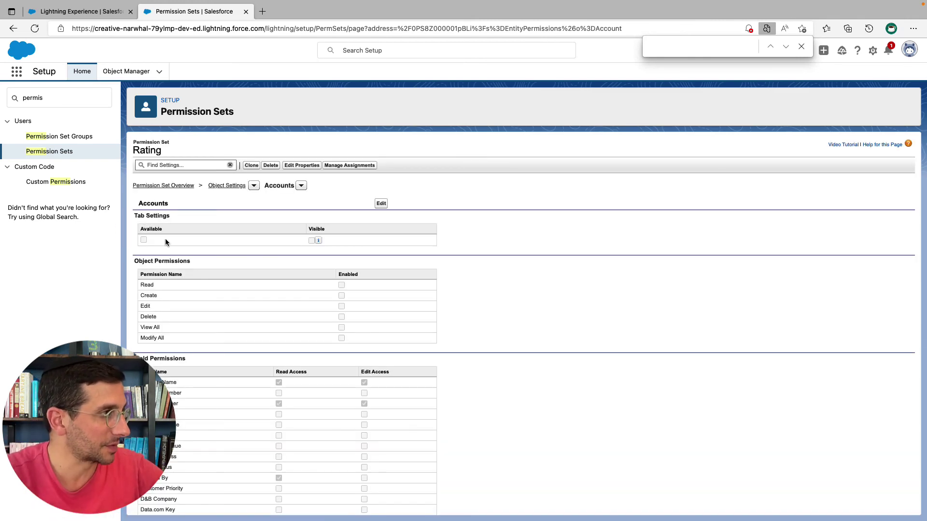
Edit the Accounts field permissions to grant Read Access and Edit Access on the Rating field, and save the settings
scroll(199, 265, down, 1)
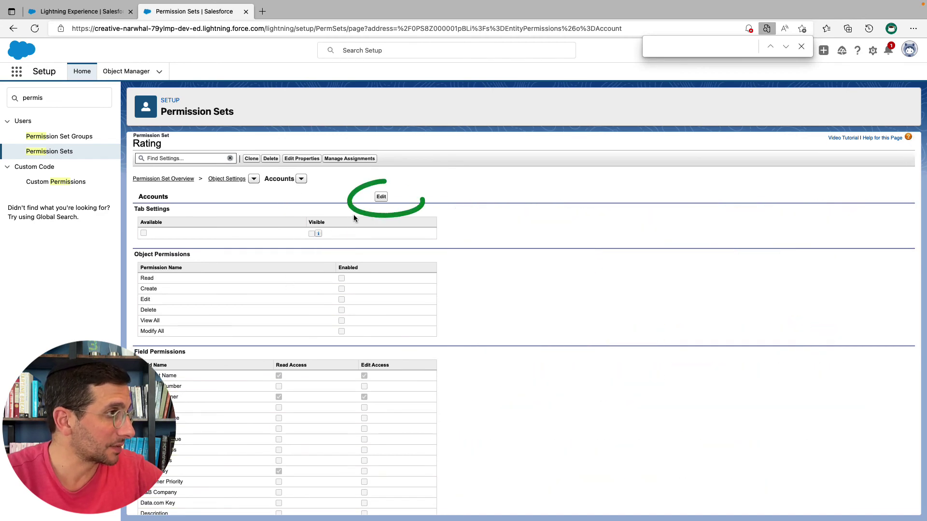
click(381, 197)
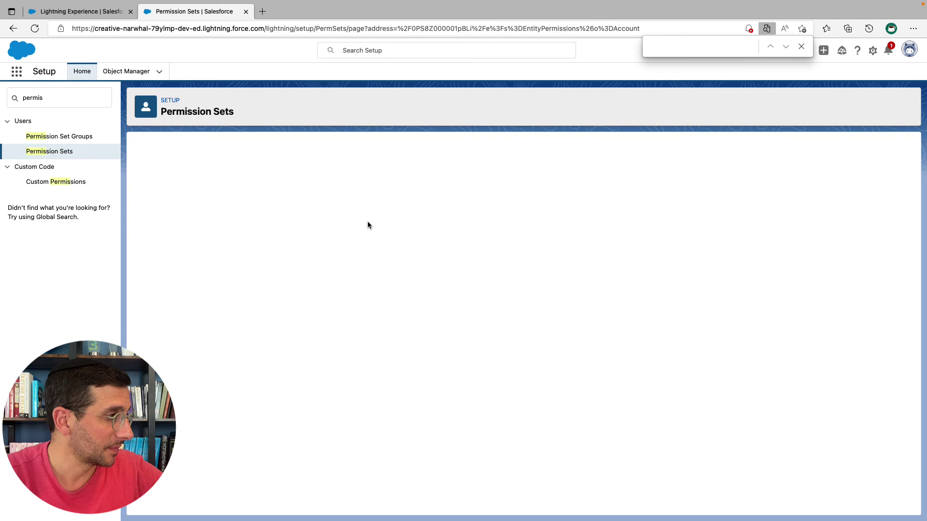
scroll(350, 310, down, 6)
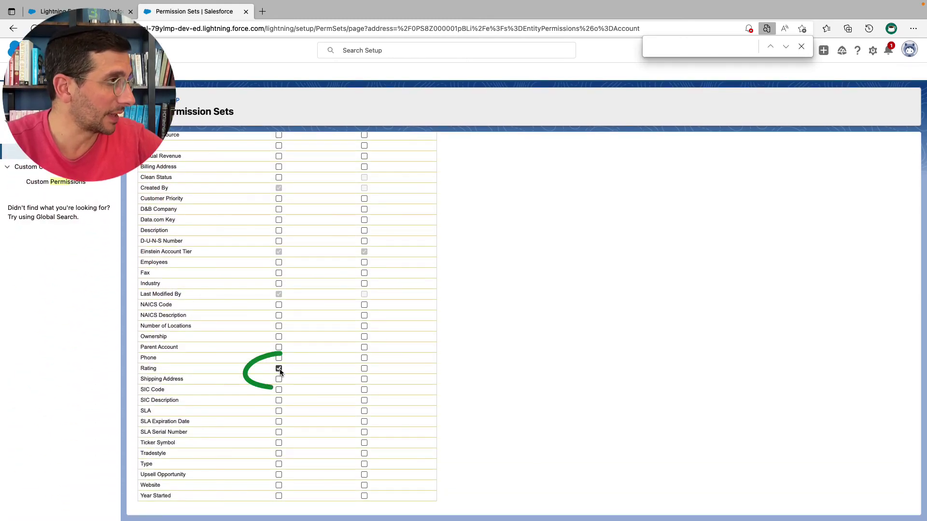
scroll(280, 371, up, 4)
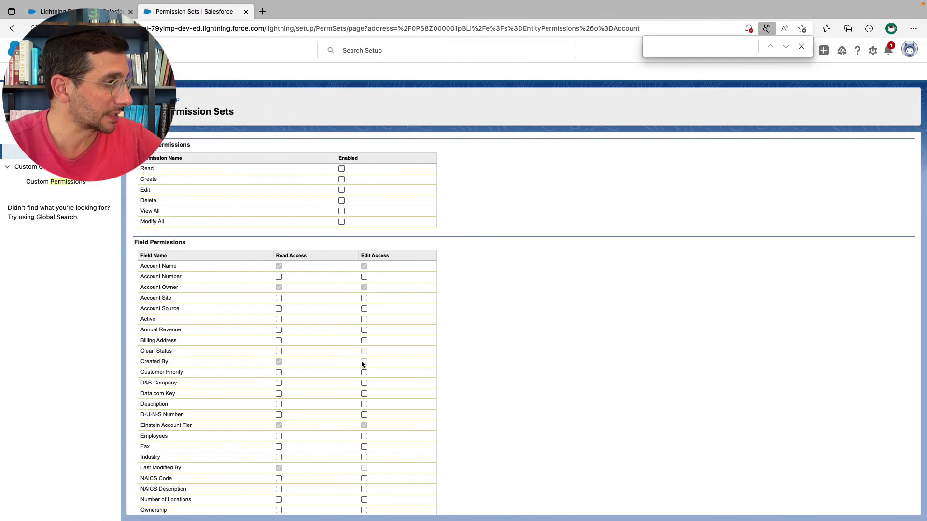
scroll(361, 428, down, 1)
scroll(361, 428, up, 1)
scroll(362, 429, left, 2)
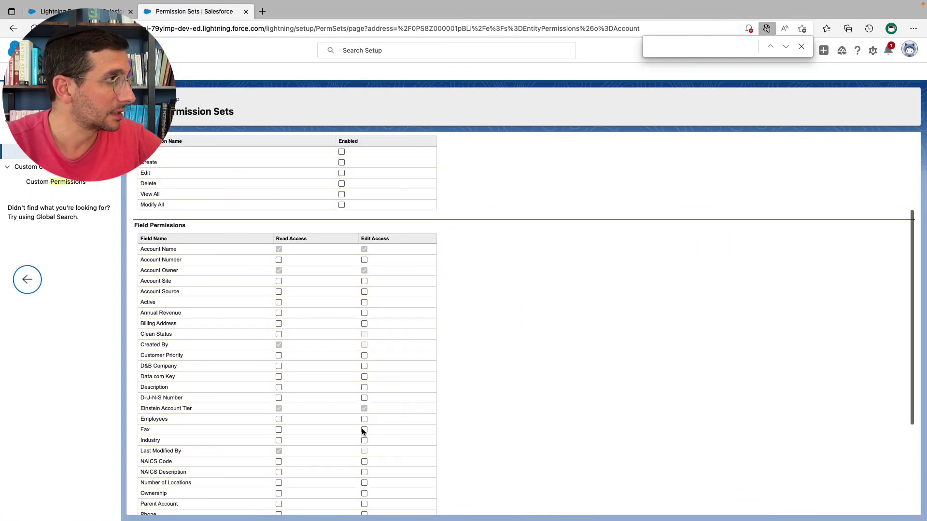
scroll(364, 431, up, 5)
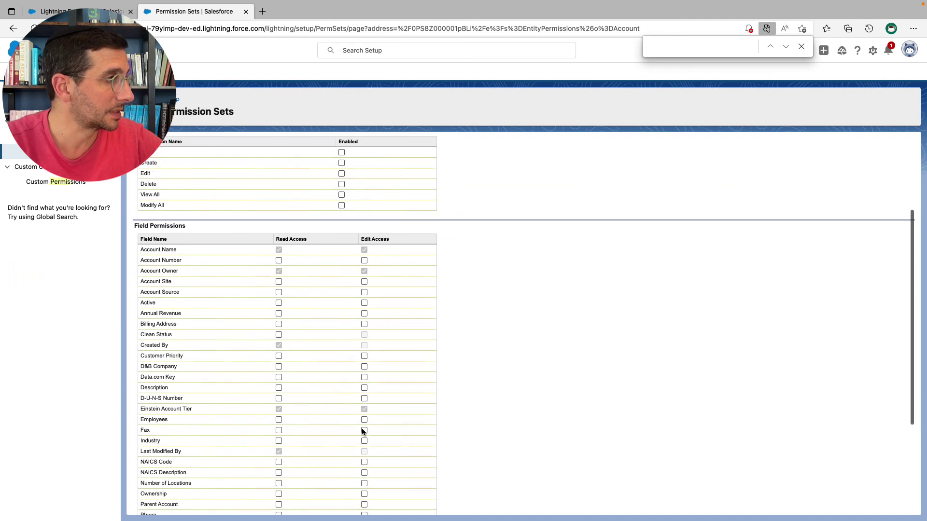
scroll(362, 431, down, 12)
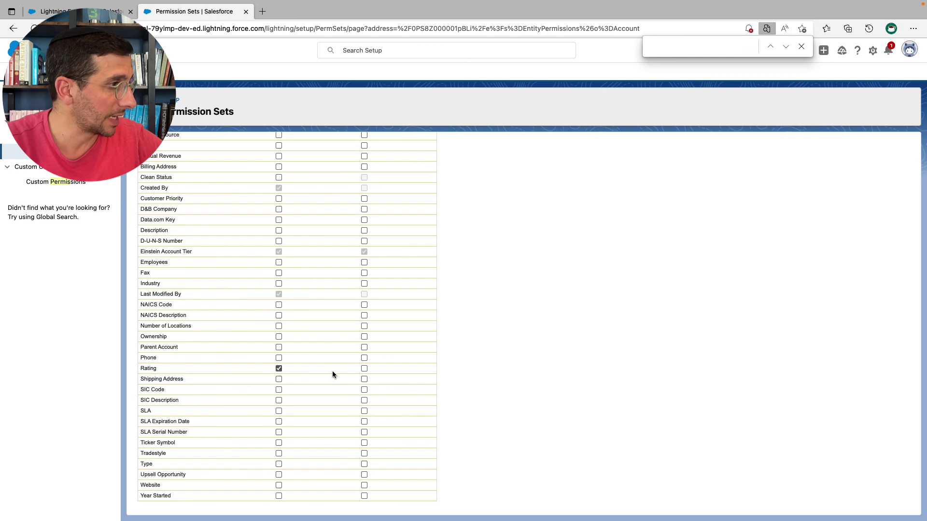
click(364, 368)
scroll(365, 369, up, 14)
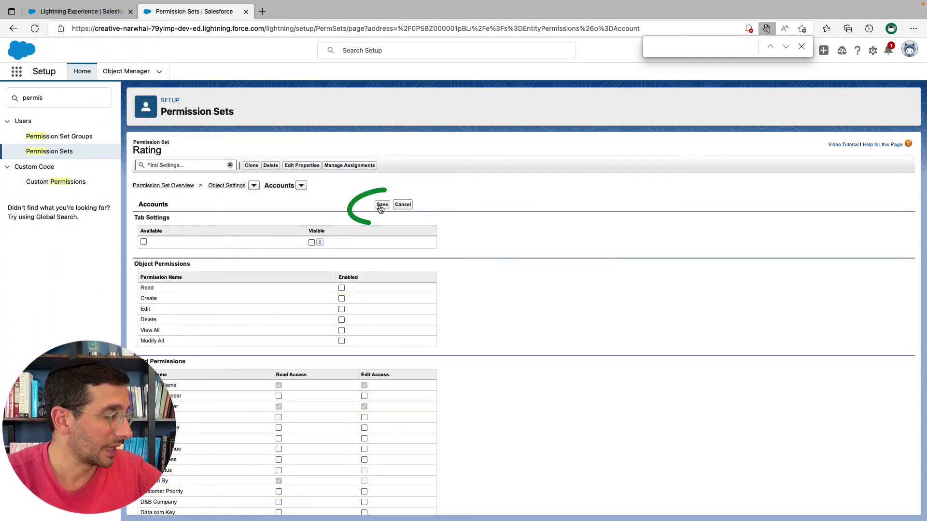
click(381, 205)
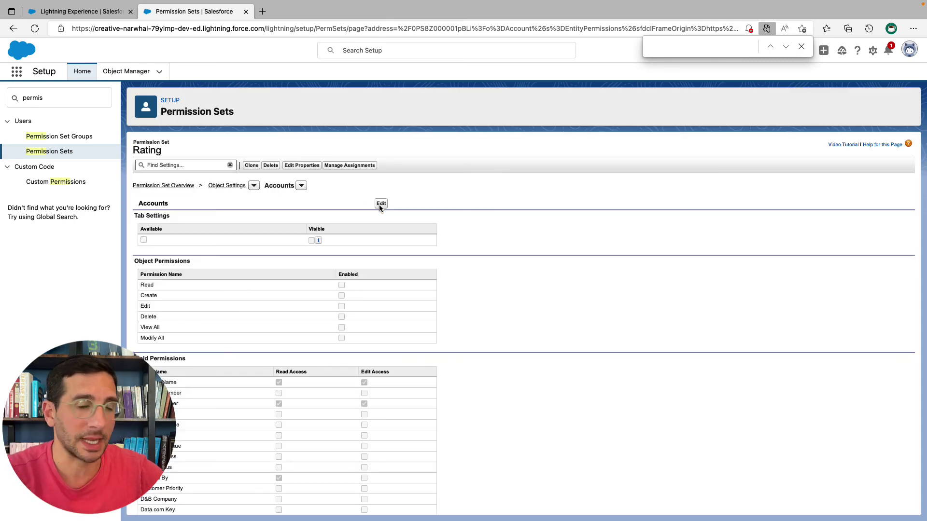
Return to the Trailhead Control Access to Fields unit and submit the challenge for checking to earn 500 points
key(ctrl+Left)
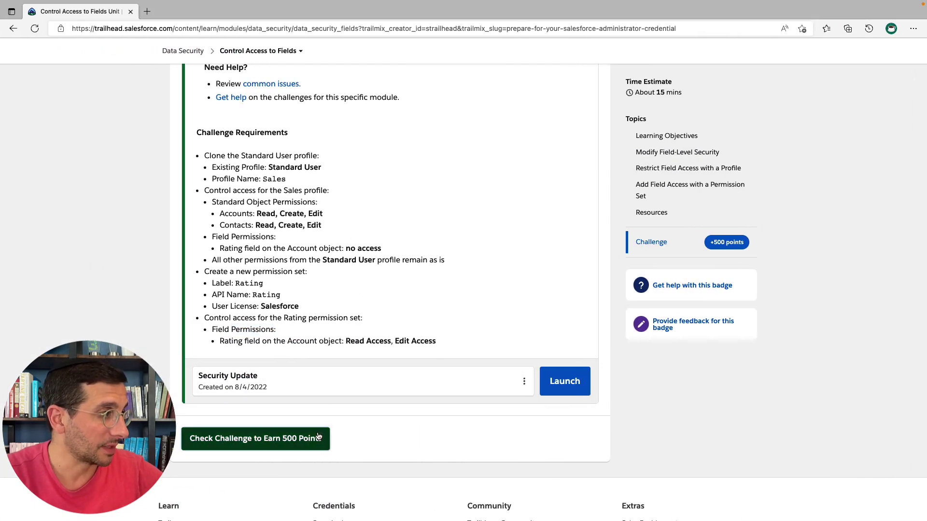
click(318, 436)
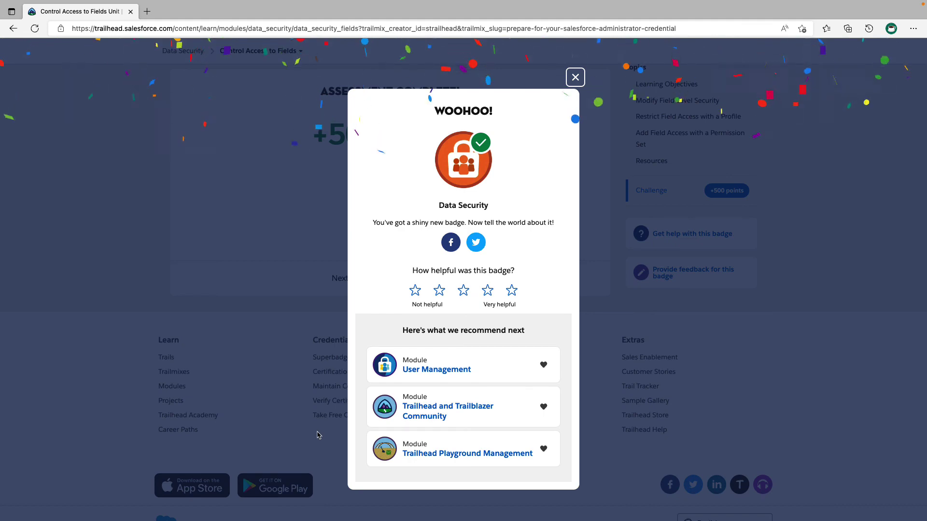